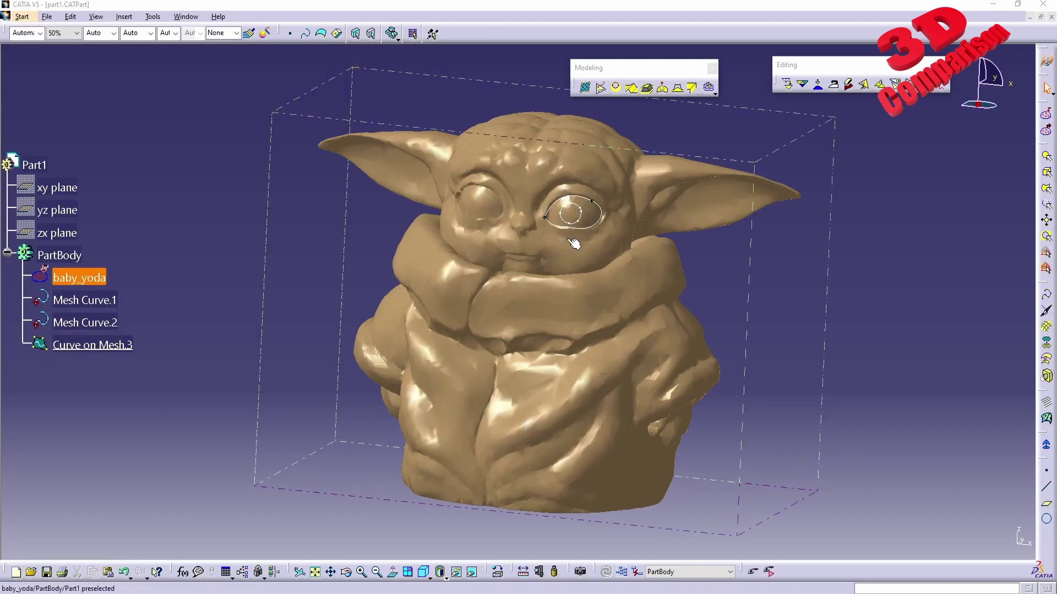
Use Hole Select to select the small open hole in the baby_yoda mesh near the rear bottom edge of the body
scroll(564, 199, "up", 5)
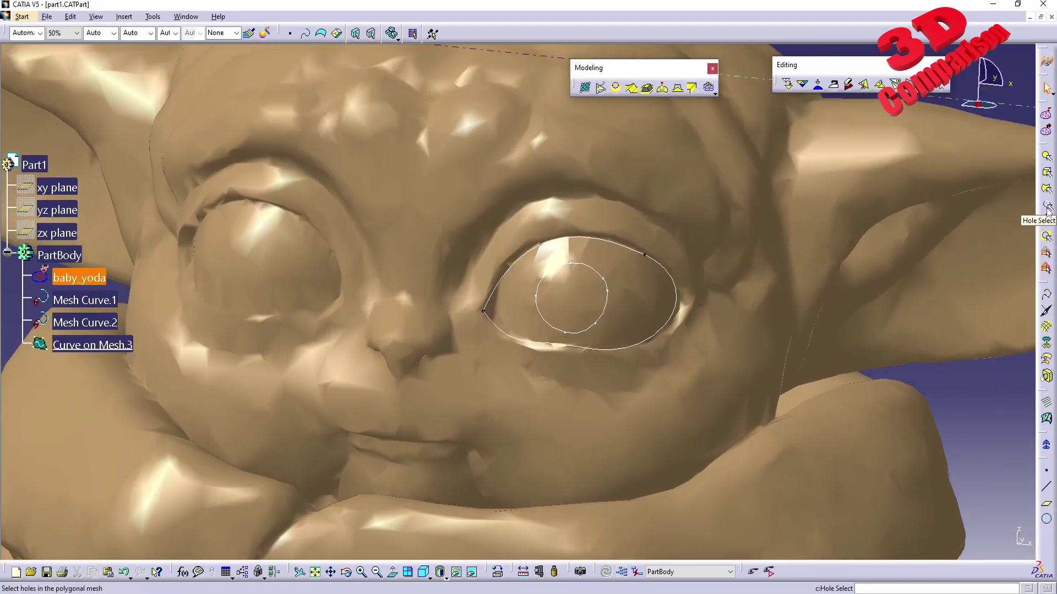
middle_click_drag(798, 253, 561, 358)
middle_click_drag(618, 445, 543, 291)
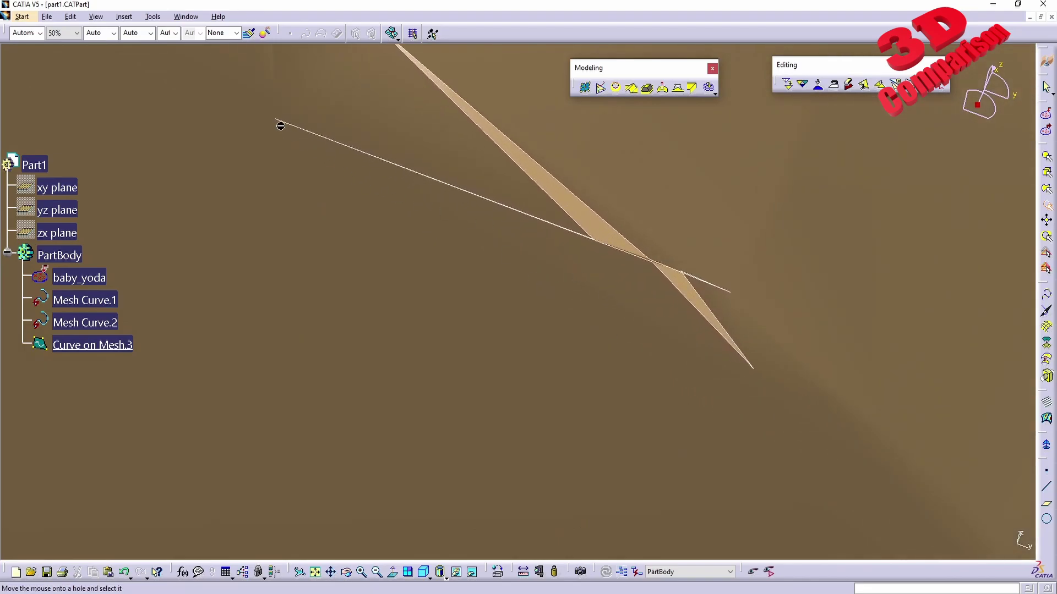
left_click(695, 281)
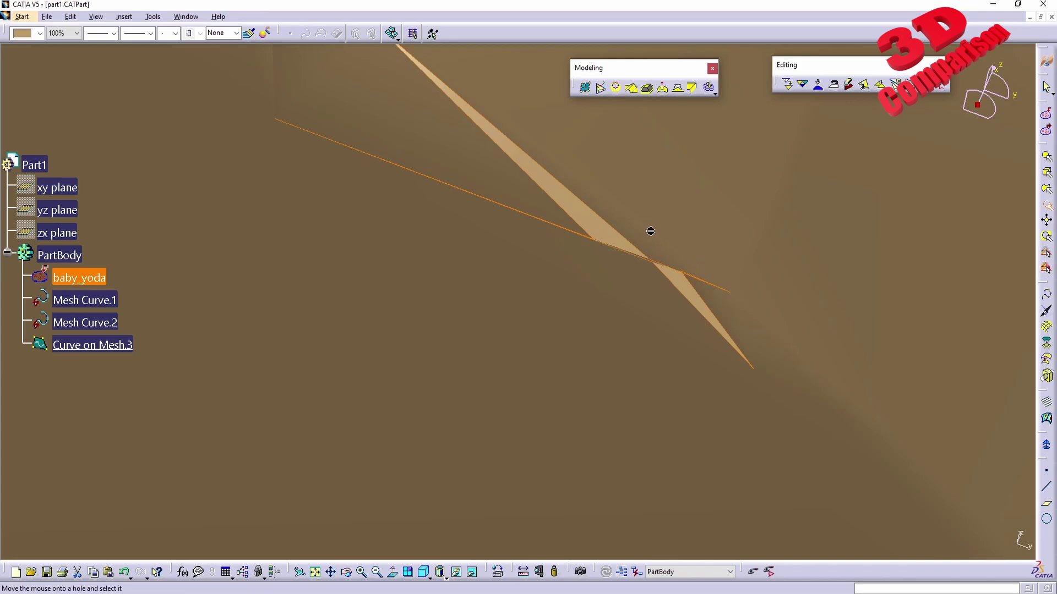
middle_click_drag(633, 213, 650, 296)
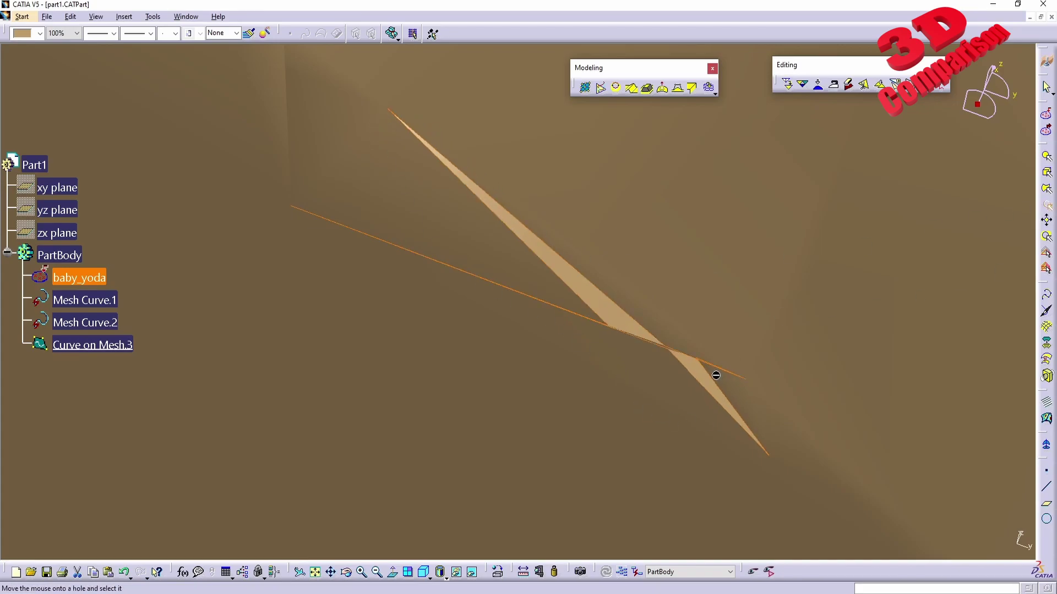
middle_click_drag(660, 273, 547, 330, "ctrl")
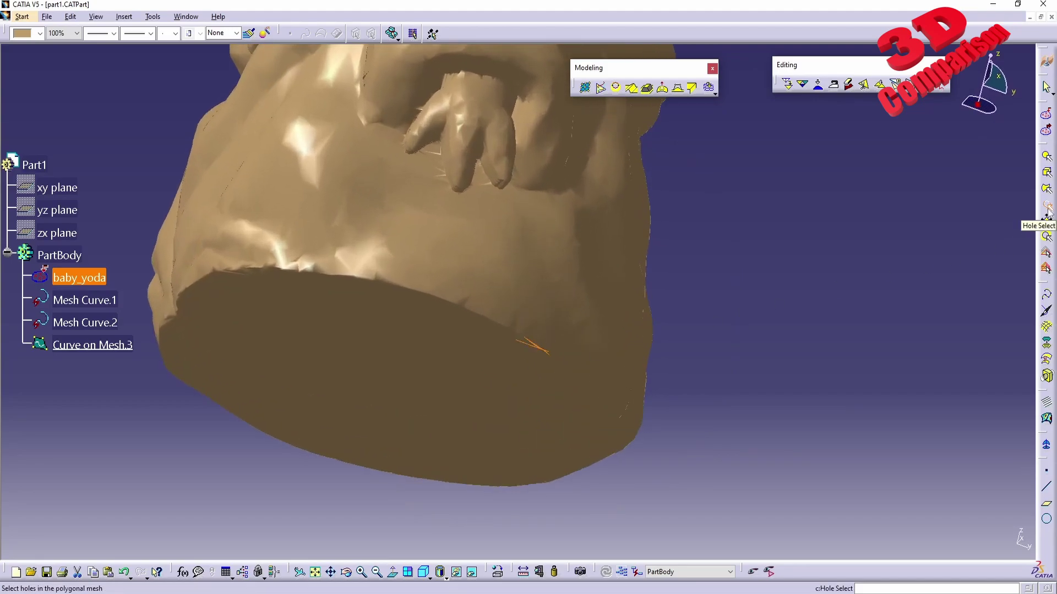
middle_click_drag(670, 252, 620, 313)
middle_click_drag(757, 287, 682, 347)
Box-select the triangles of the outer ear tip beside the outlined eye and delete them from the baby_yoda mesh
left_click(1047, 172)
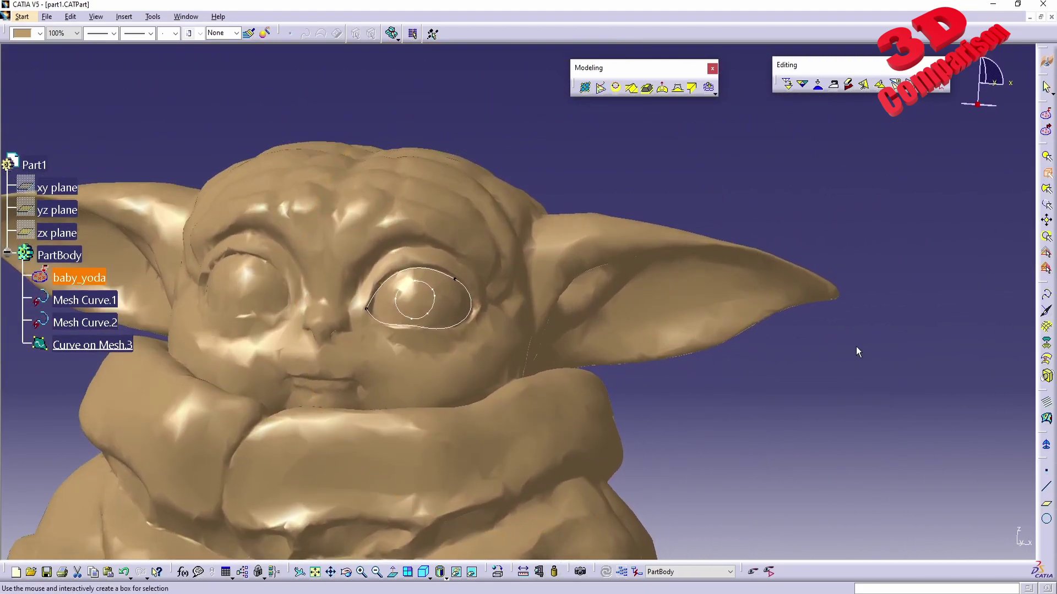
mouse_move(910, 470)
left_mouse_down()
mouse_move(750, 174)
mouse_move(727, 157)
left_mouse_up()
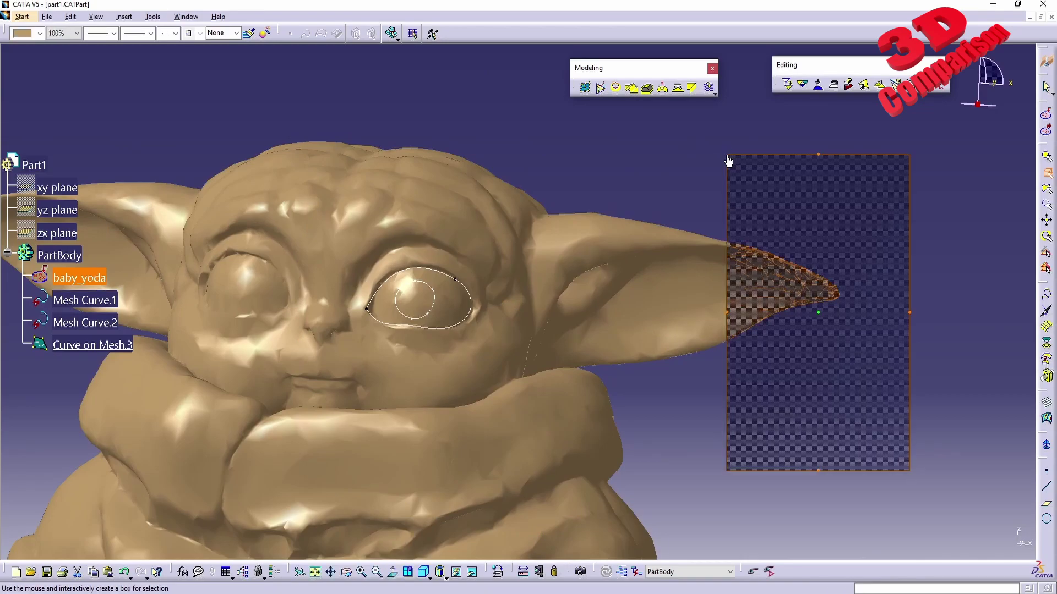
middle_click_drag(824, 269, 669, 298)
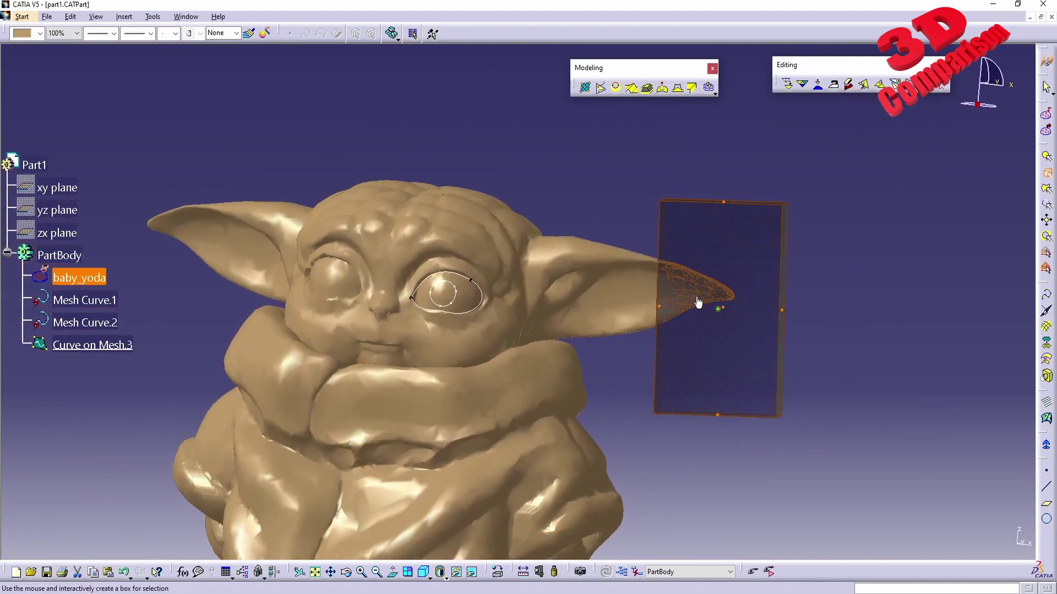
key("Escape")
middle_click_drag(712, 281, 627, 289)
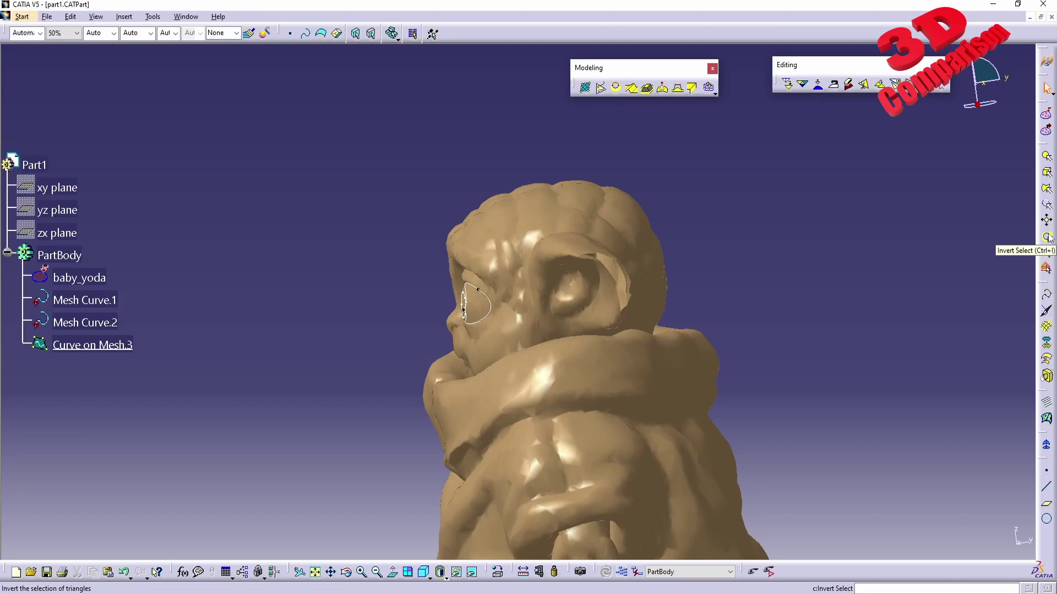
Use Hole Select to select the jagged open boundary of the cut ear, inspect it from several sides, and clear the selection
middle_click_drag(930, 237, 763, 290)
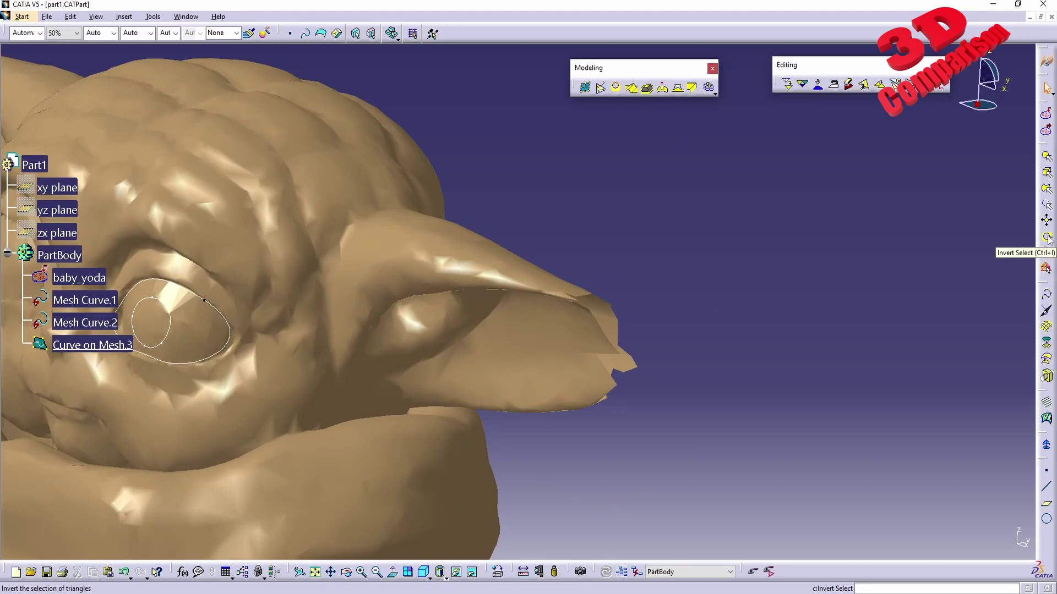
left_click(1045, 252)
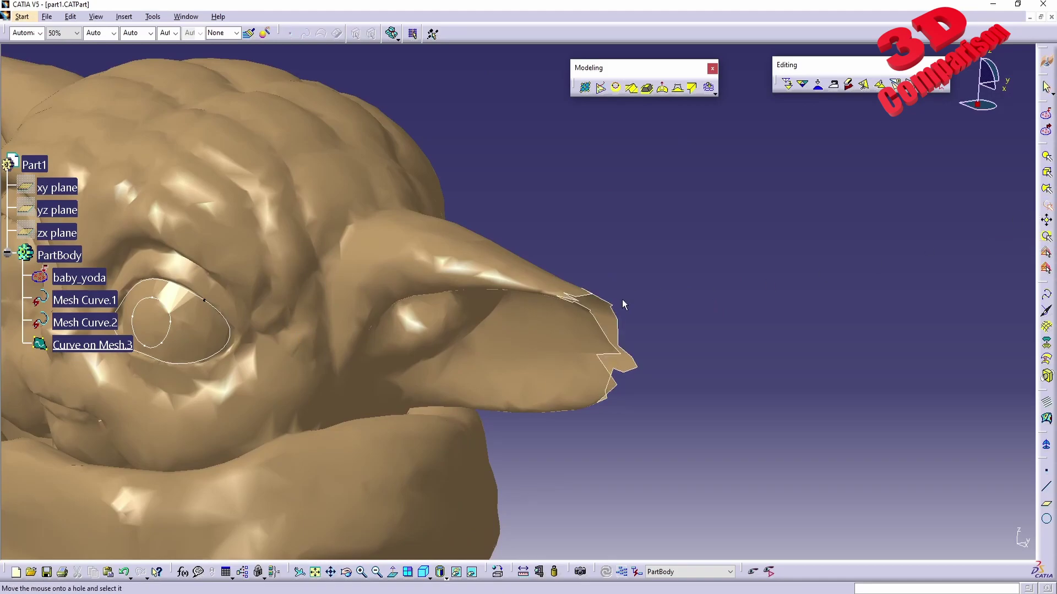
left_click(572, 291)
middle_click_drag(660, 326, 386, 251)
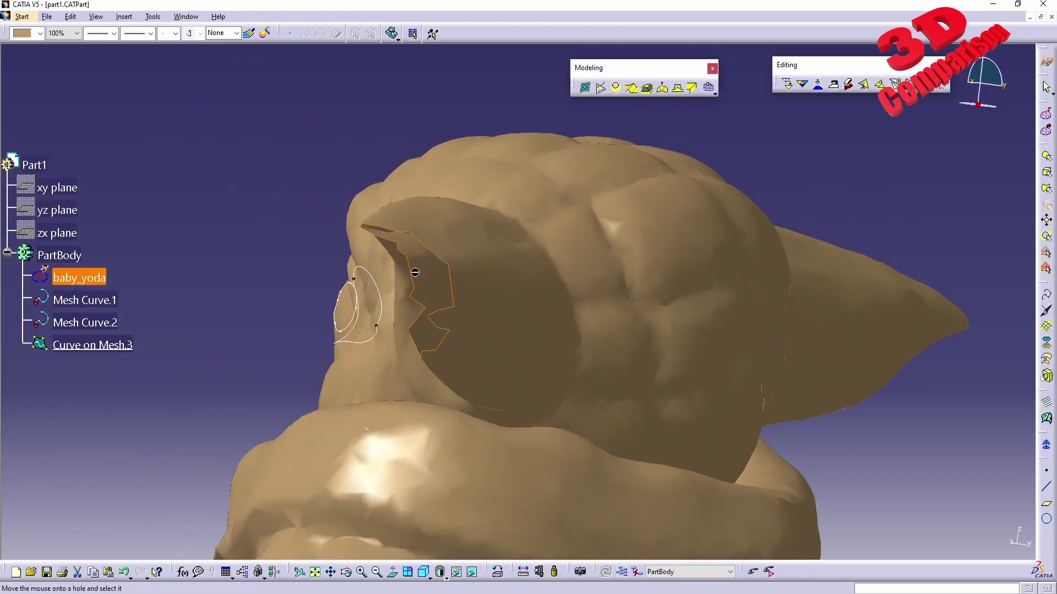
left_click(941, 88)
middle_click_drag(514, 273, 689, 302)
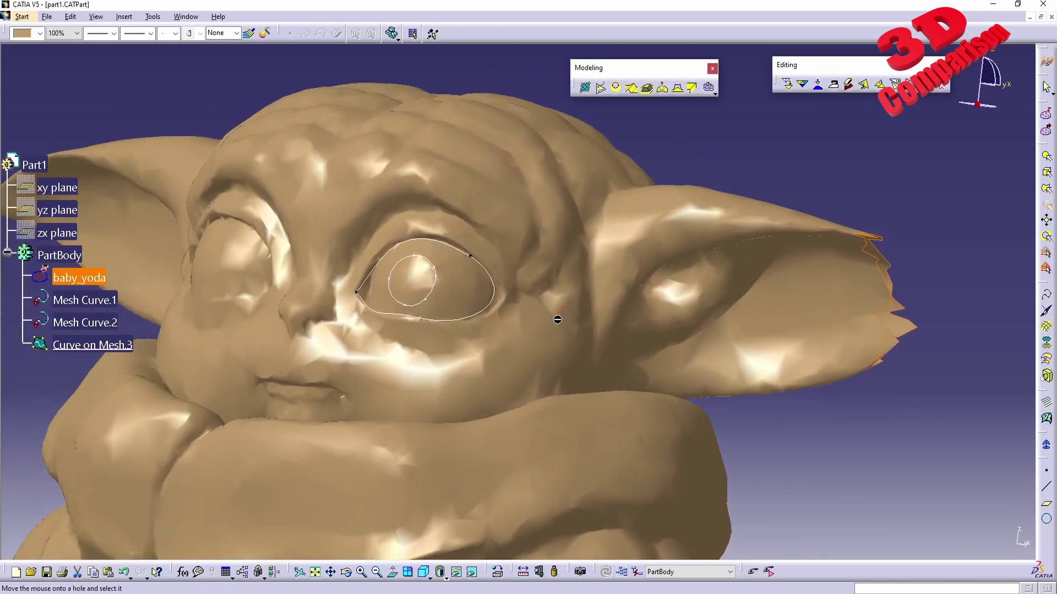
middle_click_drag(576, 273, 845, 354)
left_click(880, 278)
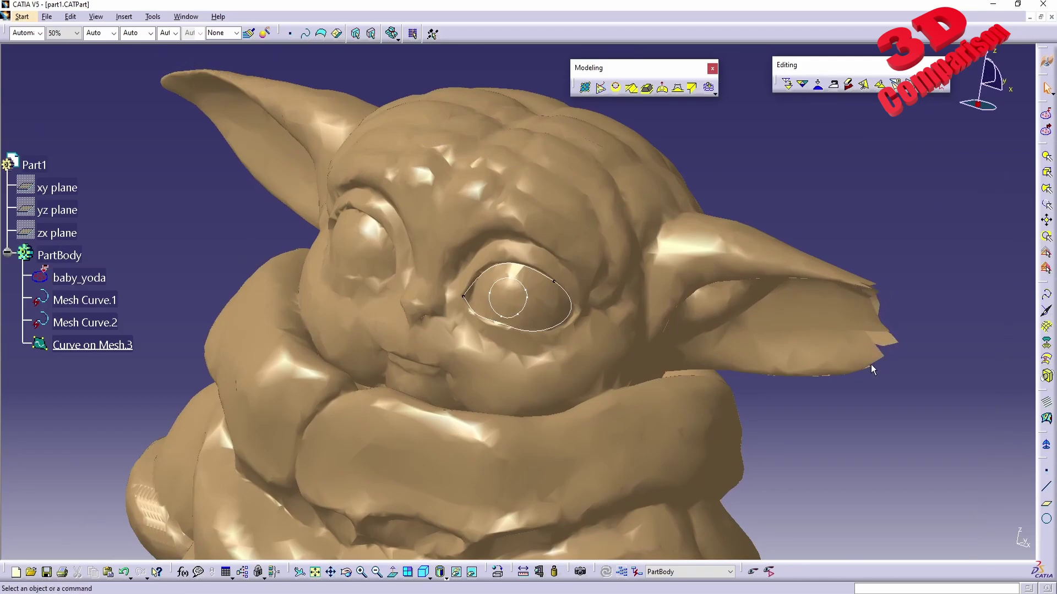
scroll(512, 307, "up", 5)
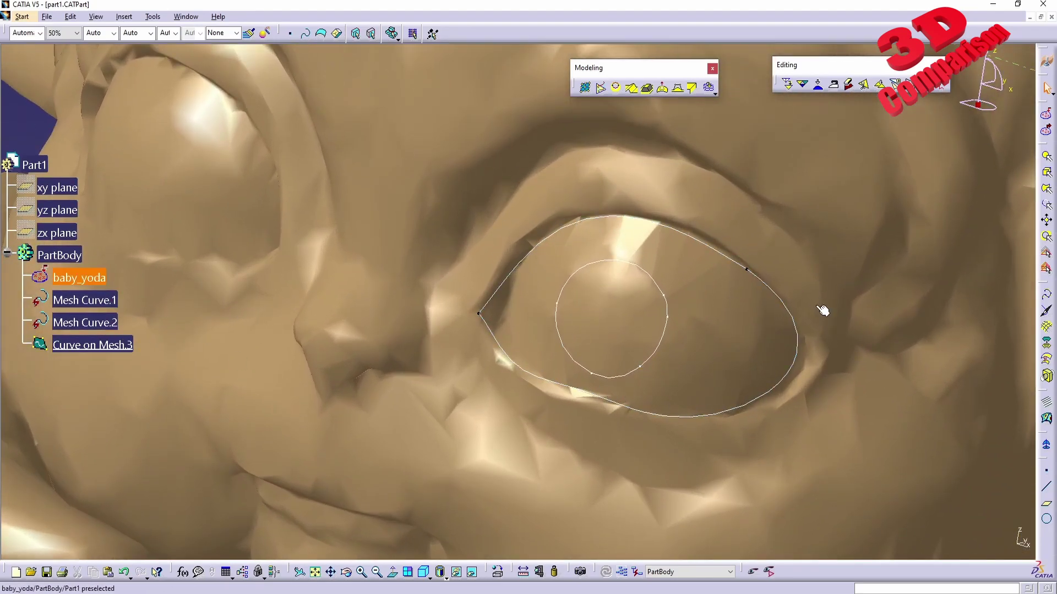
left_click(1049, 190)
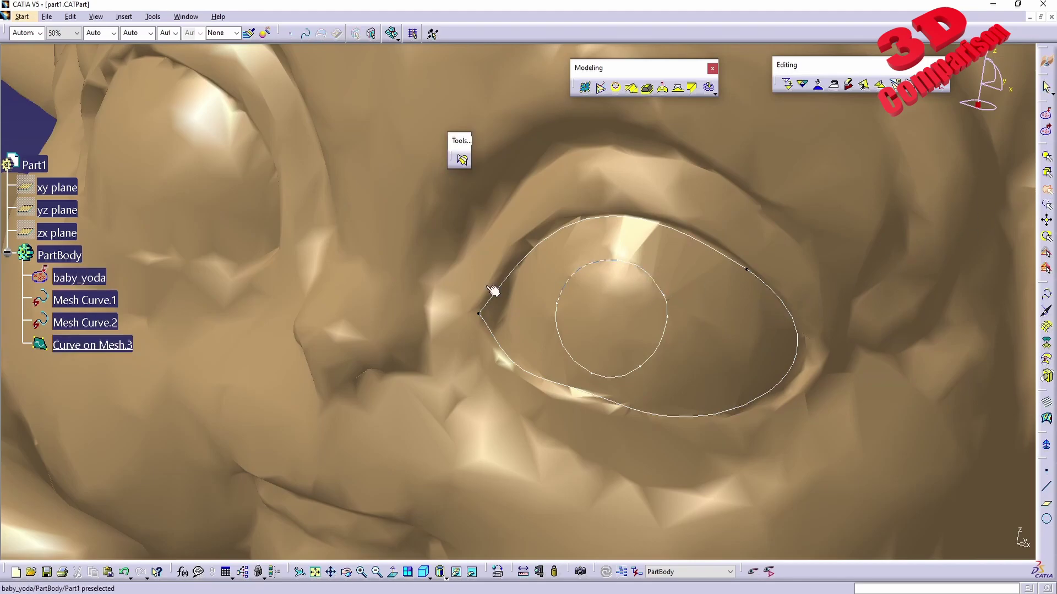
left_click(104, 345)
left_click(618, 312)
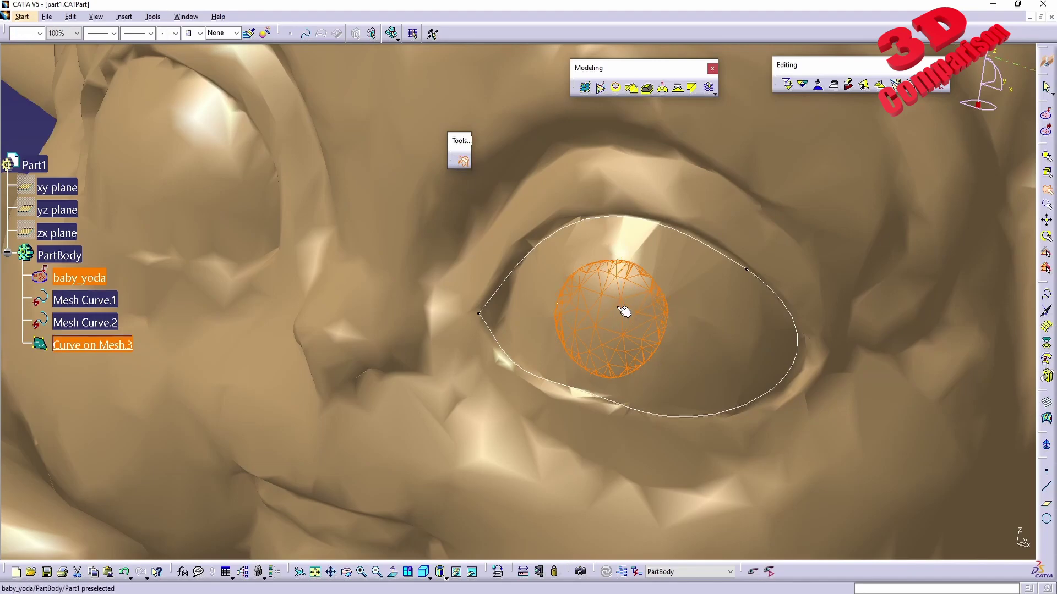
middle_click_drag(633, 330, 566, 334)
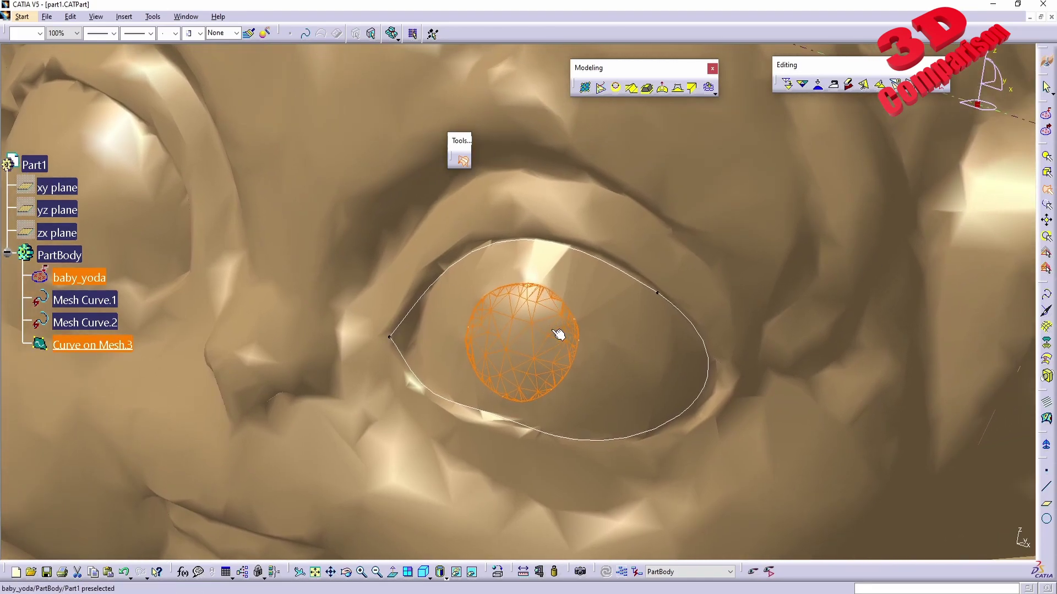
left_click(558, 334, "ctrl")
key("Delete")
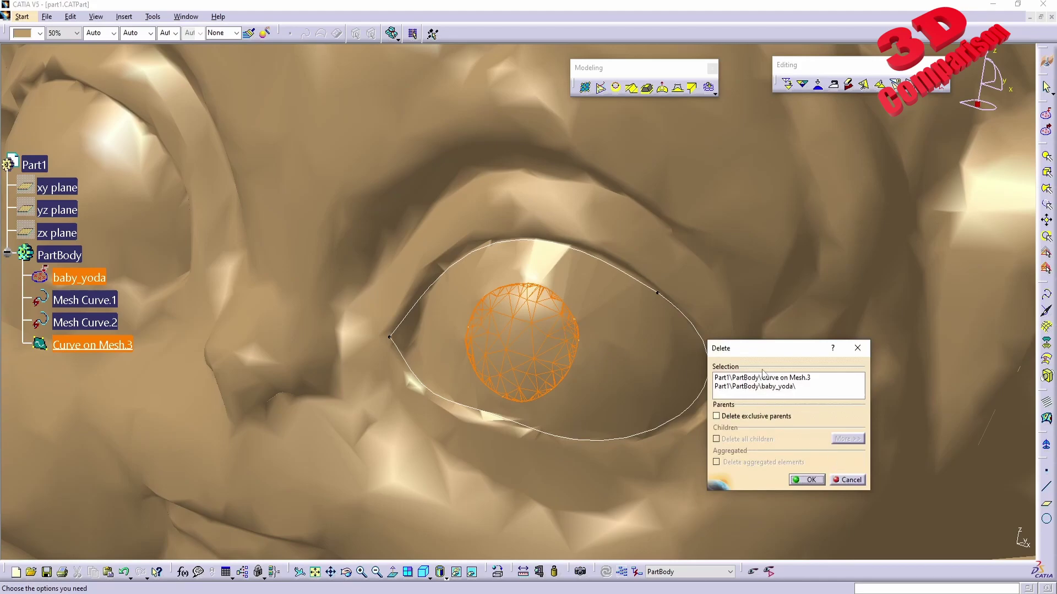
left_click_drag(757, 351, 757, 312)
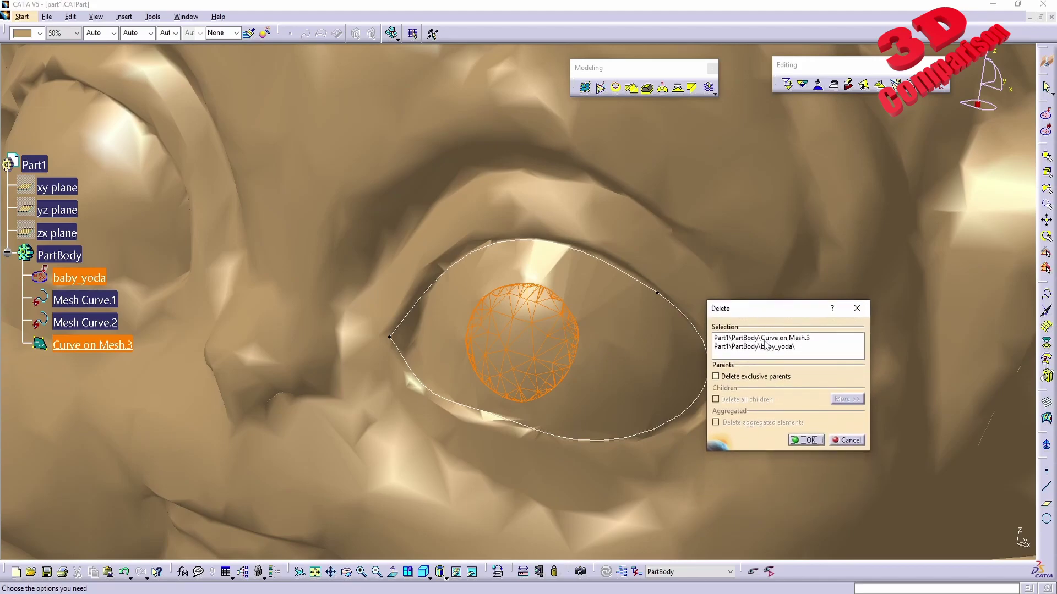
left_click(849, 440)
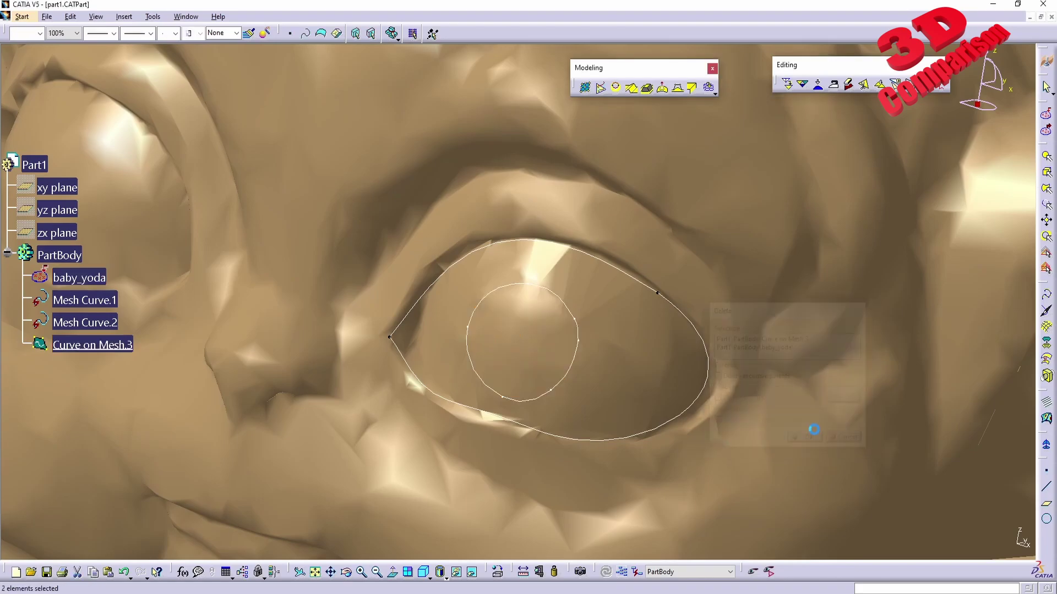
left_click(538, 342)
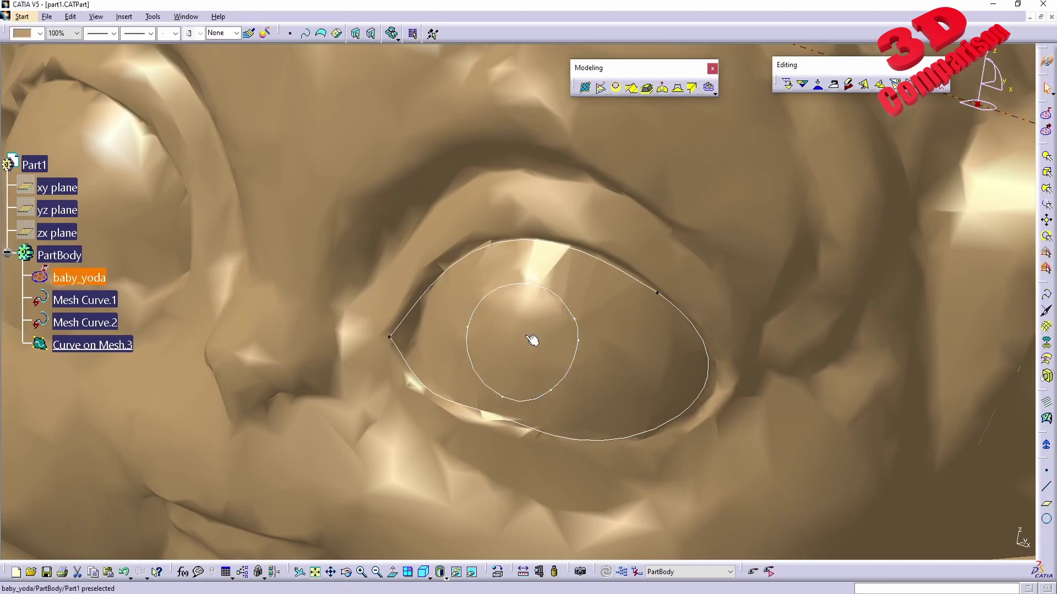
Select the eye's circular mesh region enclosed by Curve on Mesh.3 and delete it together with the curve
left_click(1046, 190)
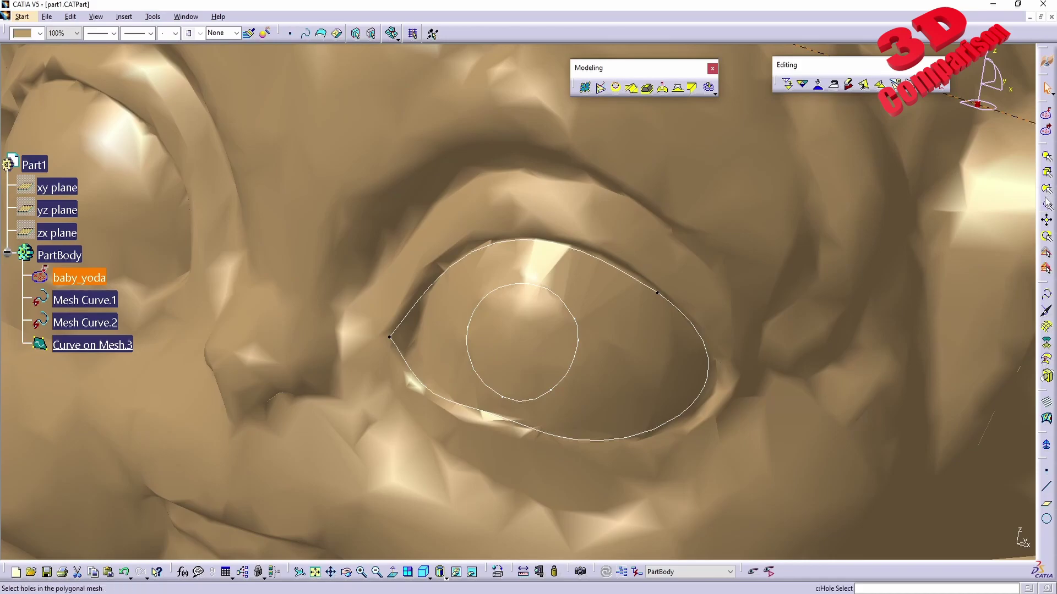
left_click(99, 344)
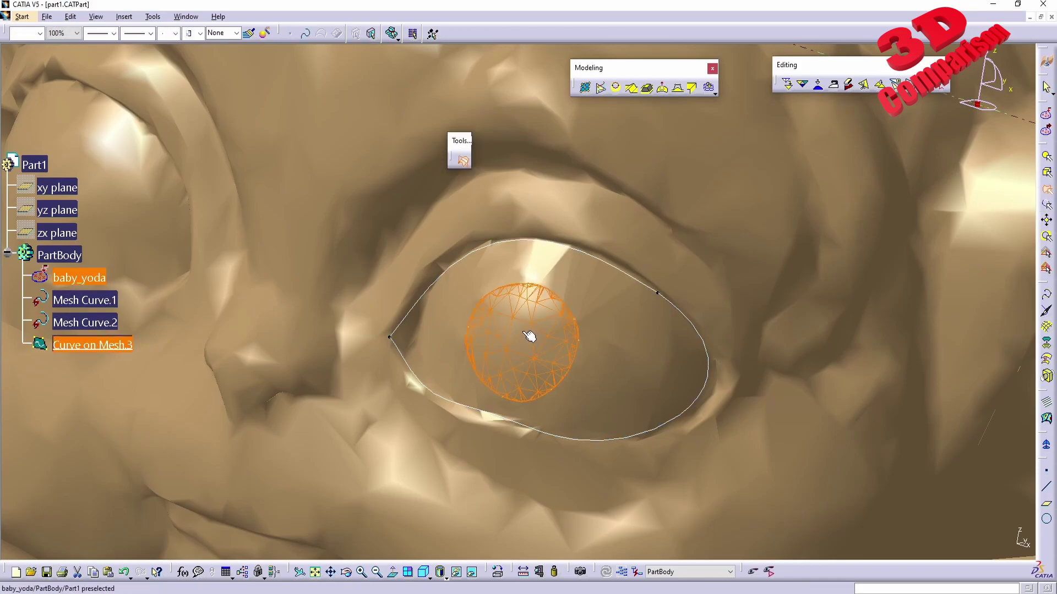
key("Delete")
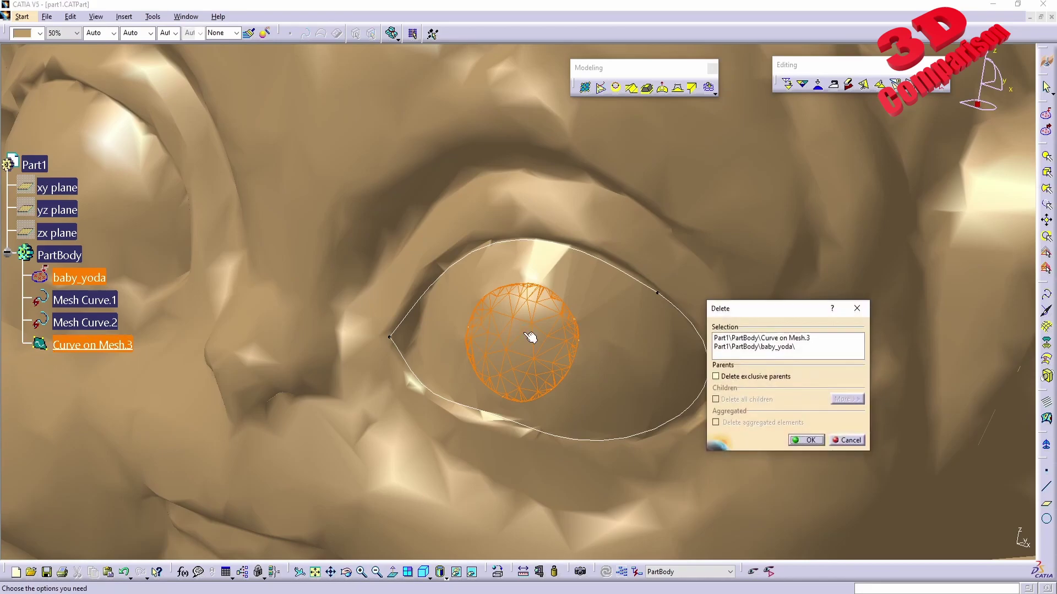
left_click(786, 339)
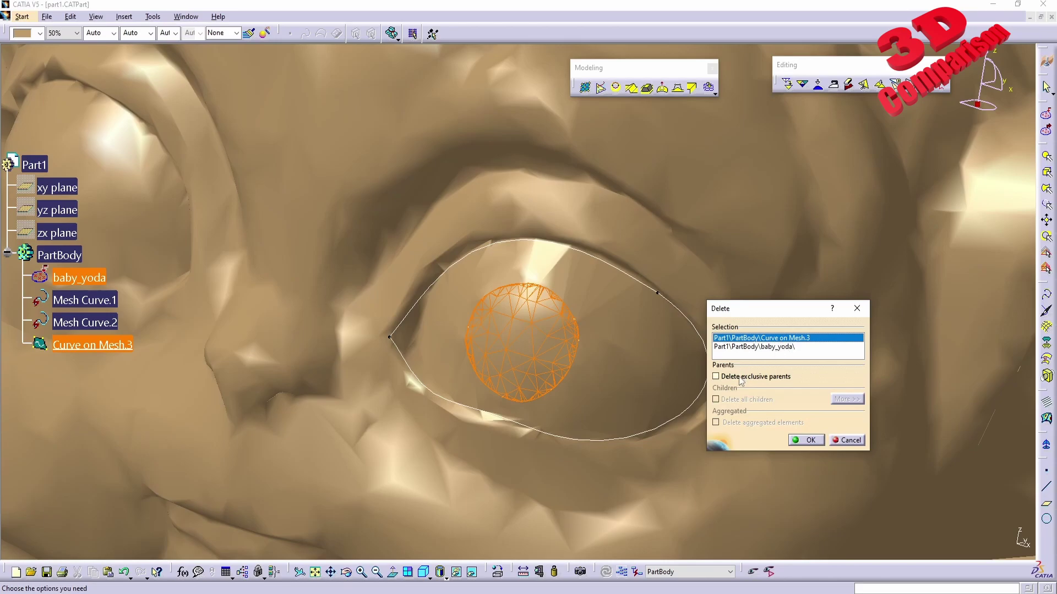
left_click(758, 377)
left_click(758, 379)
left_click(783, 347)
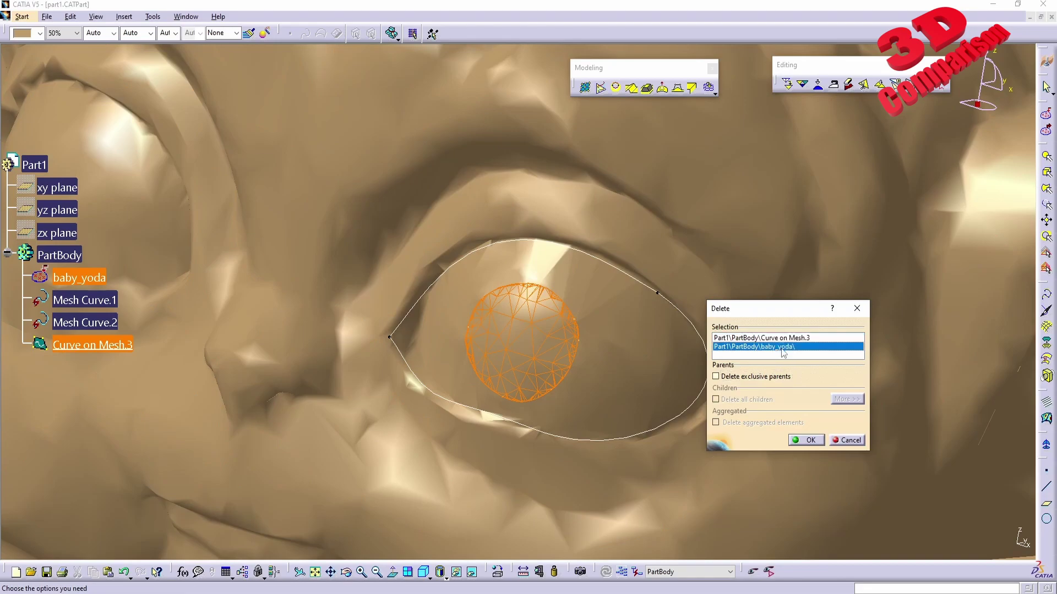
left_click(806, 440)
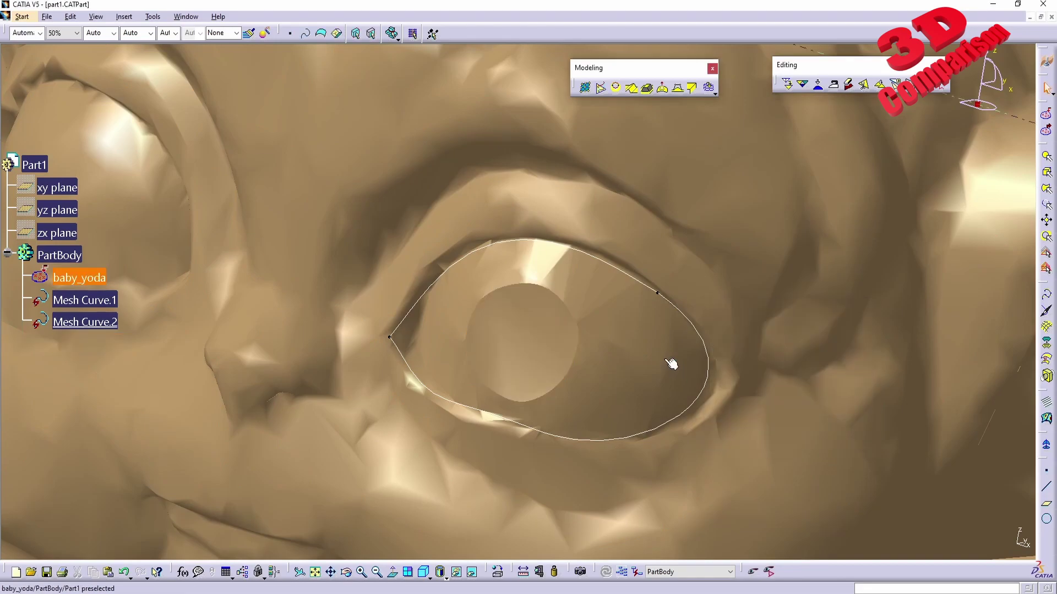
Use Hole Select to select the circular hole in the eye and the jagged open boundary of the cut ear
middle_click_drag(512, 361, 578, 243)
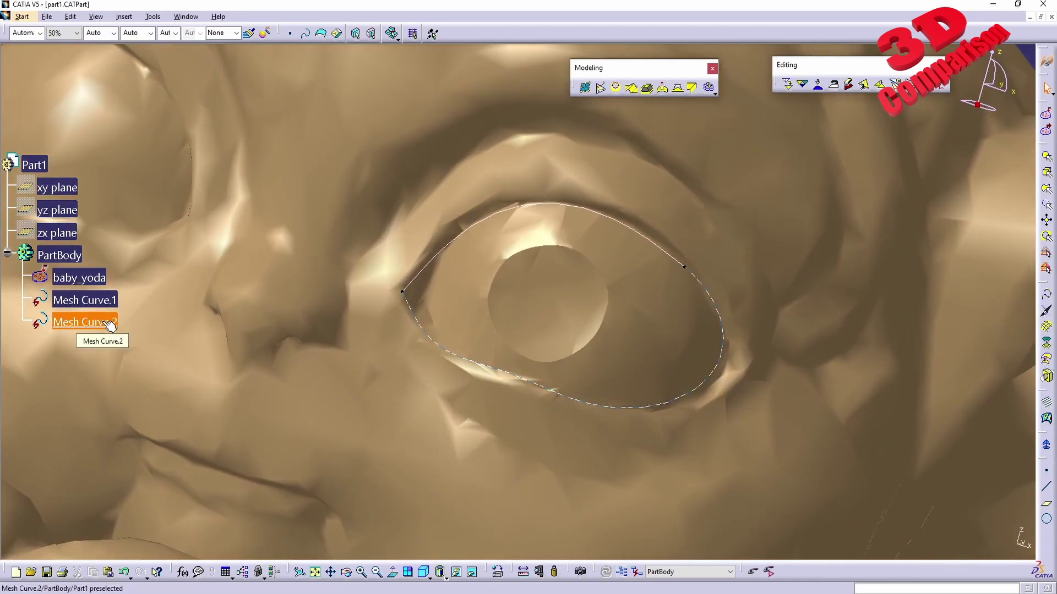
middle_click_drag(495, 363, 526, 368)
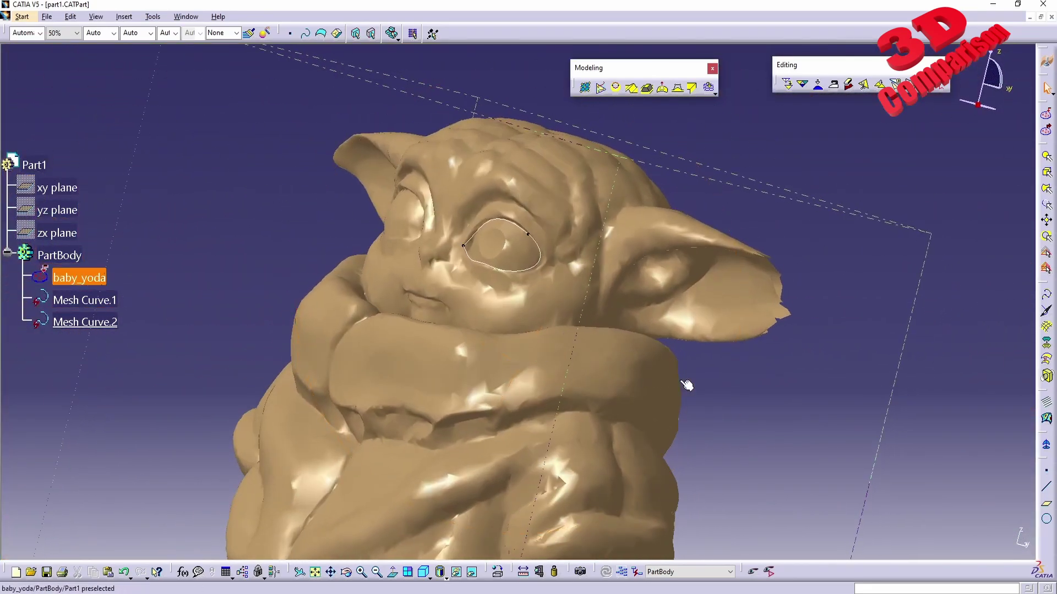
left_click(1047, 206)
middle_click_drag(699, 420, 639, 362)
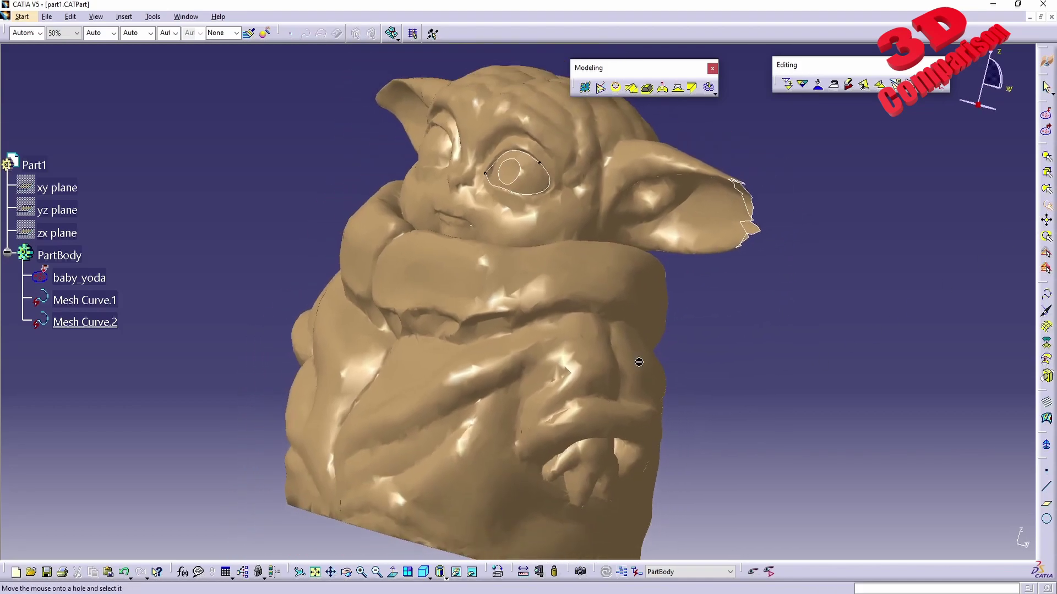
left_click(1047, 208)
middle_click_drag(535, 152, 550, 267)
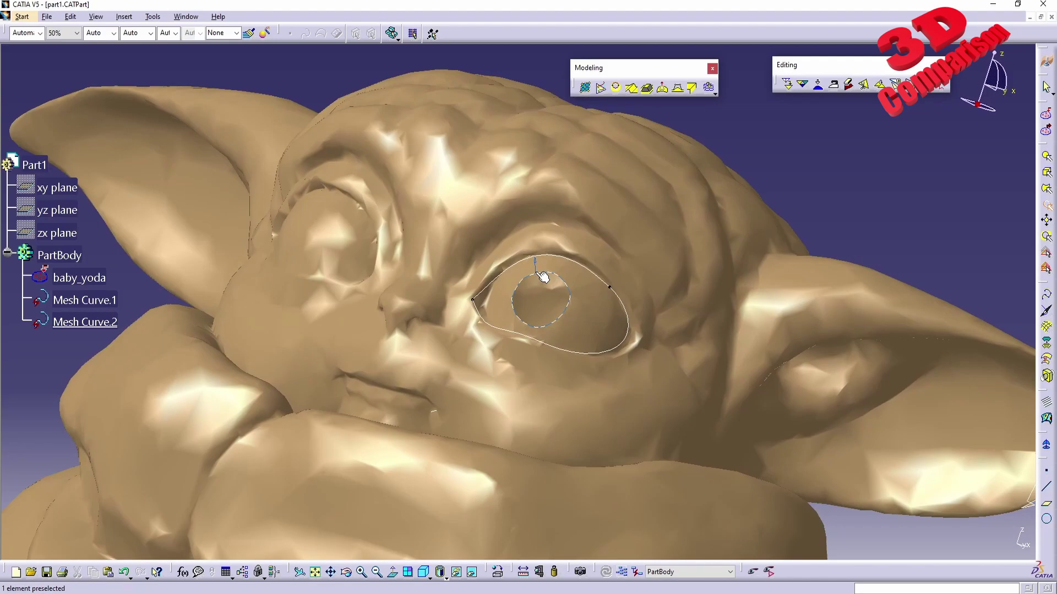
middle_click_drag(538, 288, 675, 350)
left_click(448, 262)
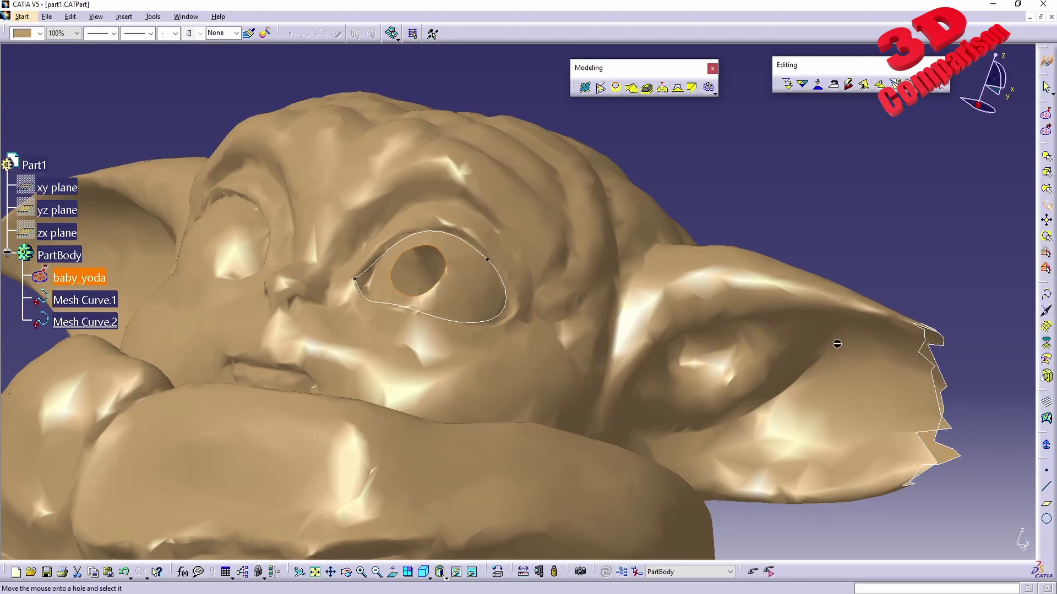
left_click(934, 362)
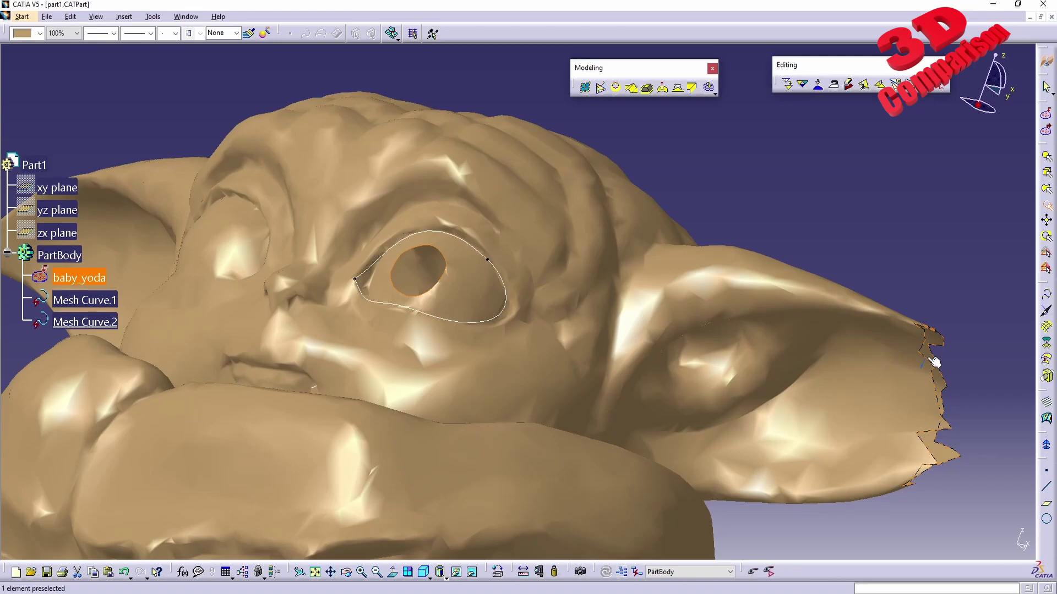
left_click(934, 362)
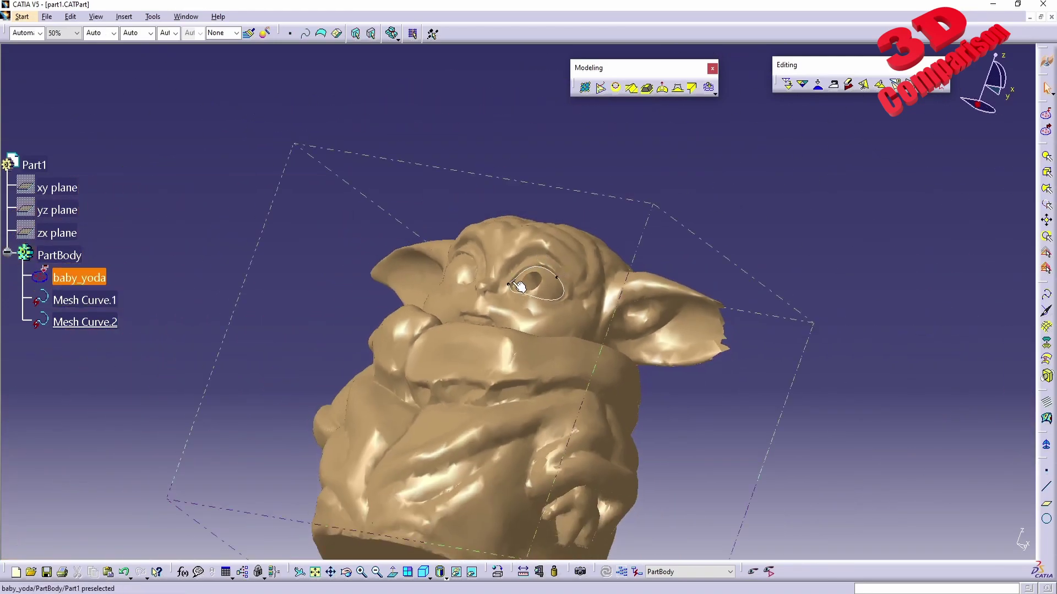
Switch to the Digitized Shape Editor workbench with the baby_yoda part open
middle_click_drag(519, 287, 451, 273)
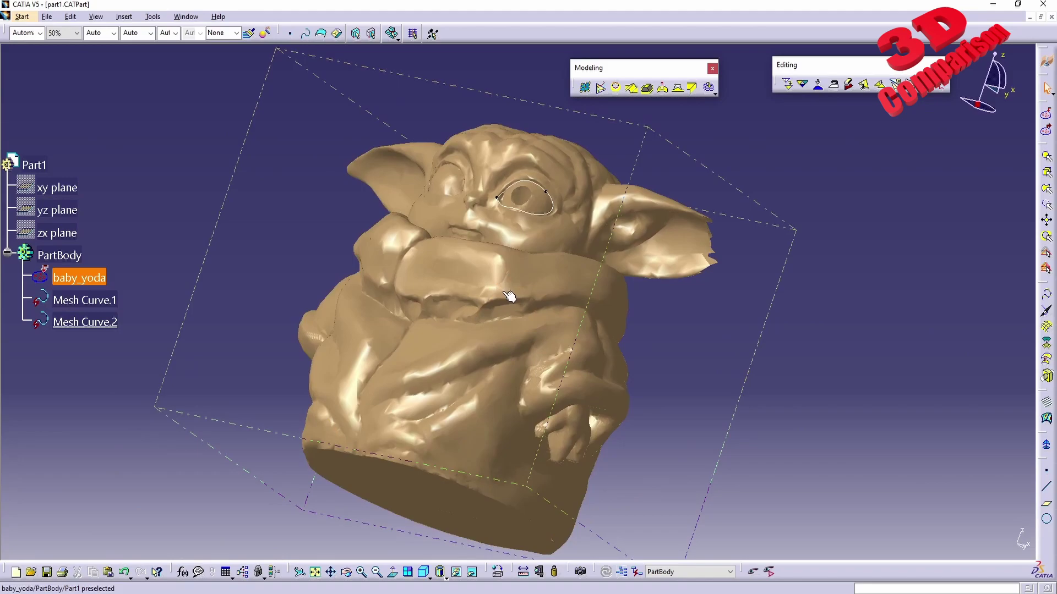
left_click(25, 17)
mouse_move(66, 58)
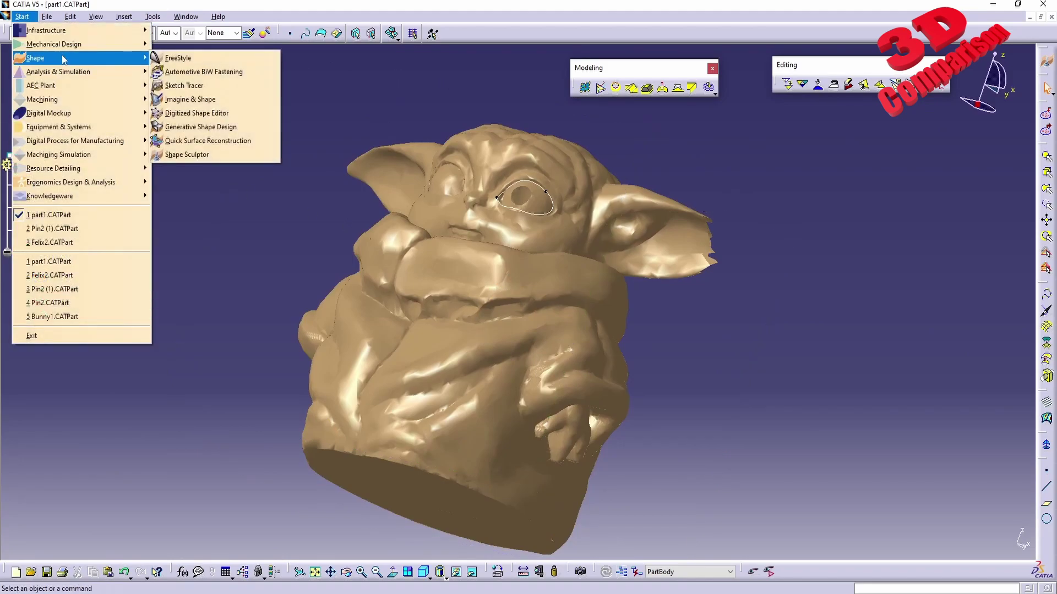
left_click(219, 114)
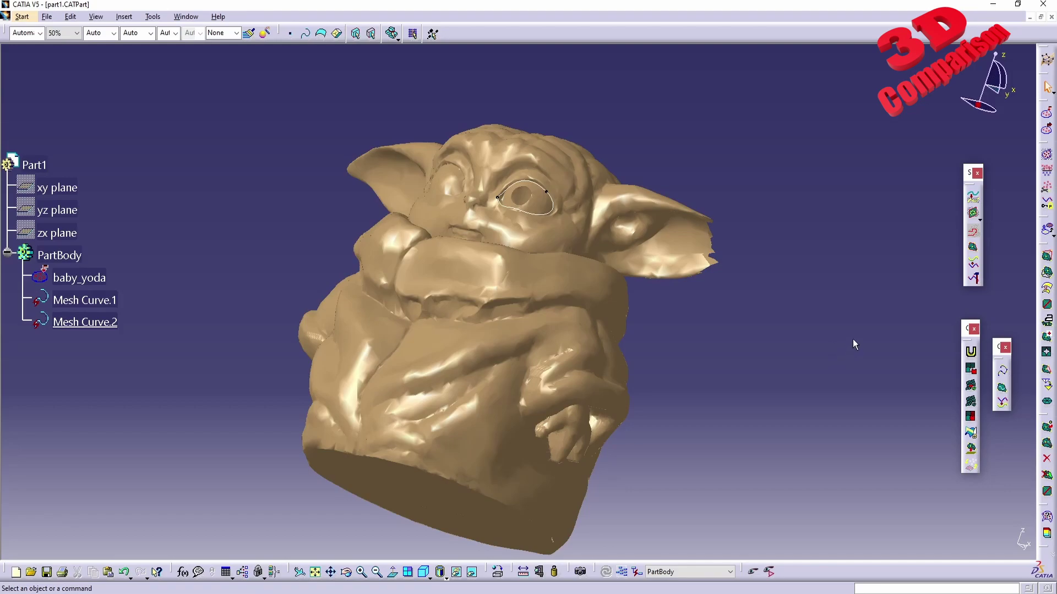
Use Fill Holes on the baby_yoda mesh to fill the jagged open boundary of the cut ear
middle_click_drag(738, 302, 1021, 348)
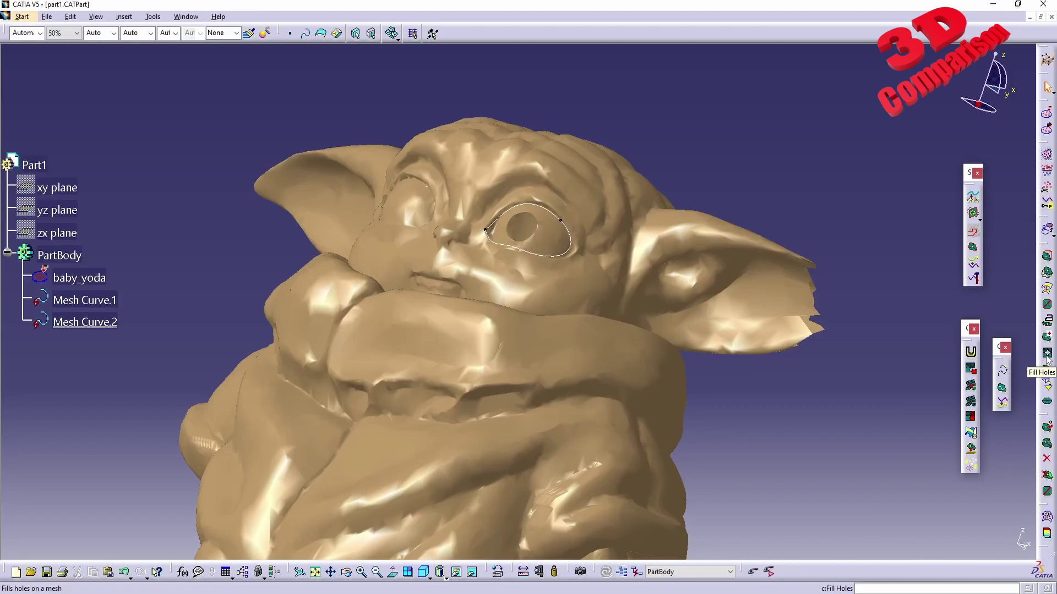
left_click(1047, 354)
left_click(770, 275)
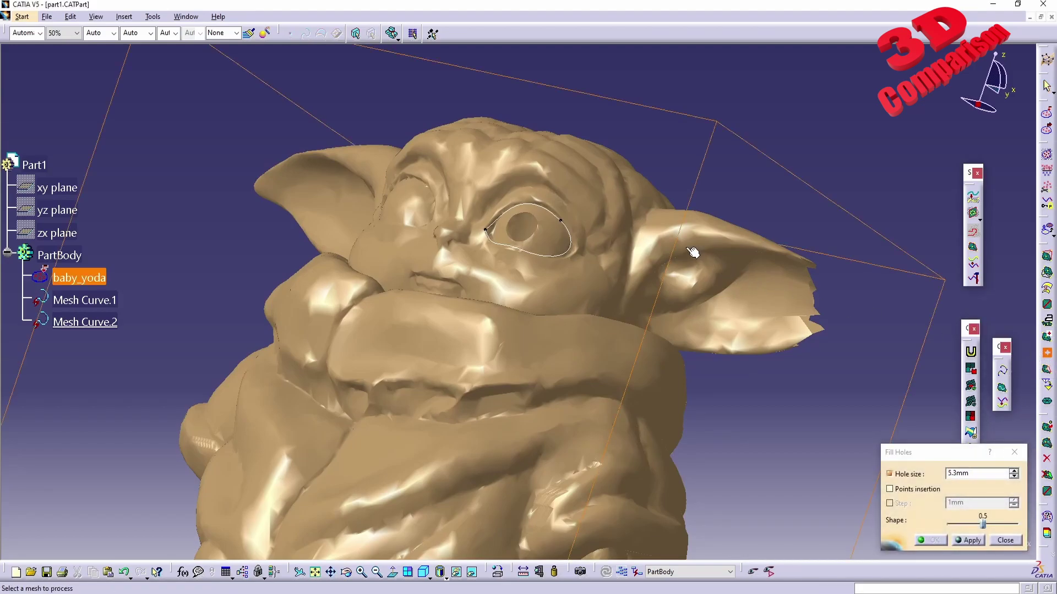
middle_click_drag(715, 394, 663, 370)
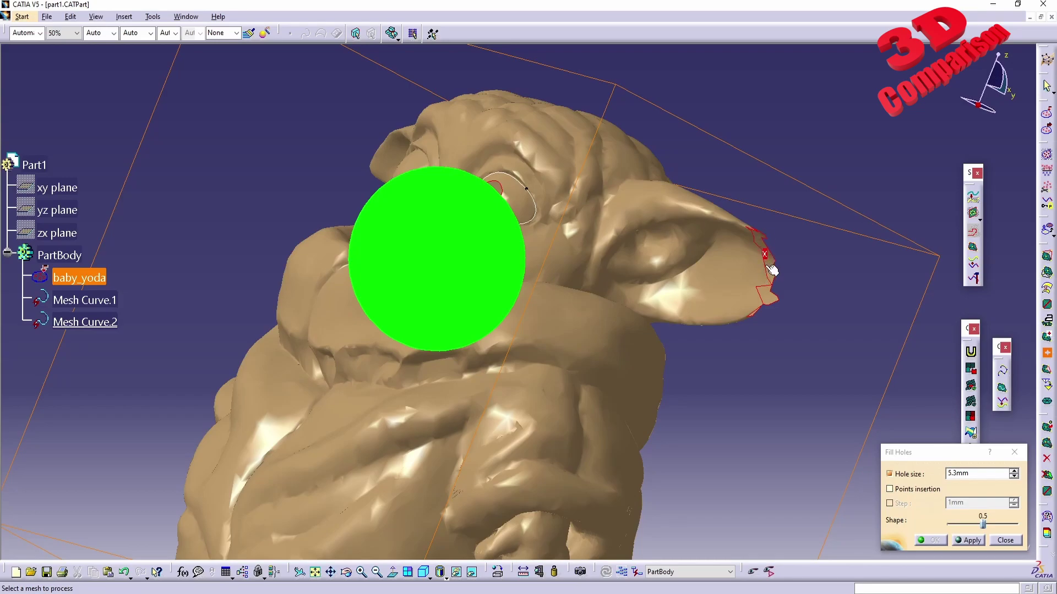
middle_click_drag(748, 303, 672, 290)
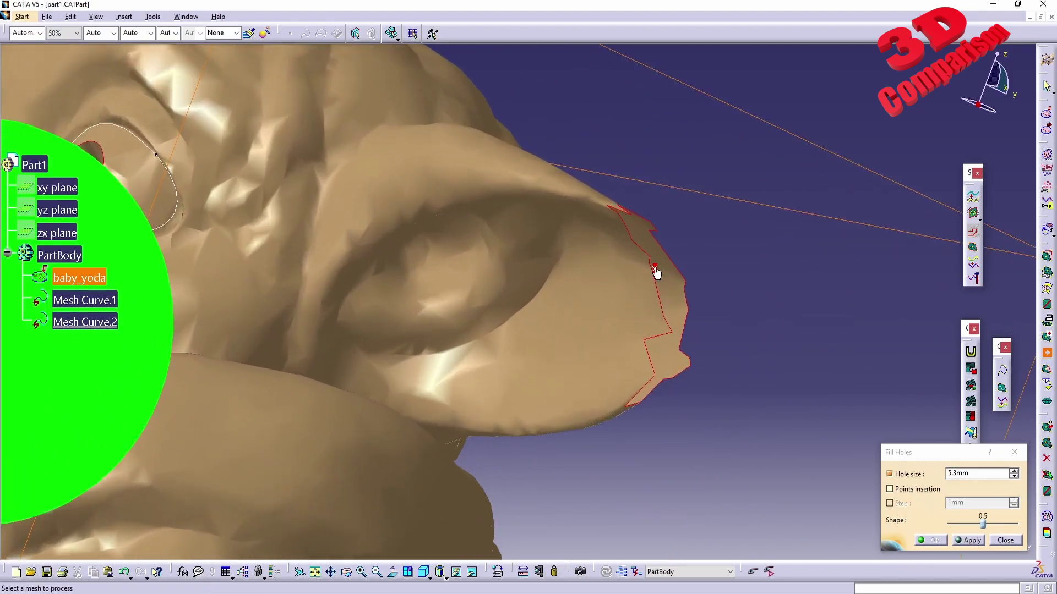
left_click(656, 270)
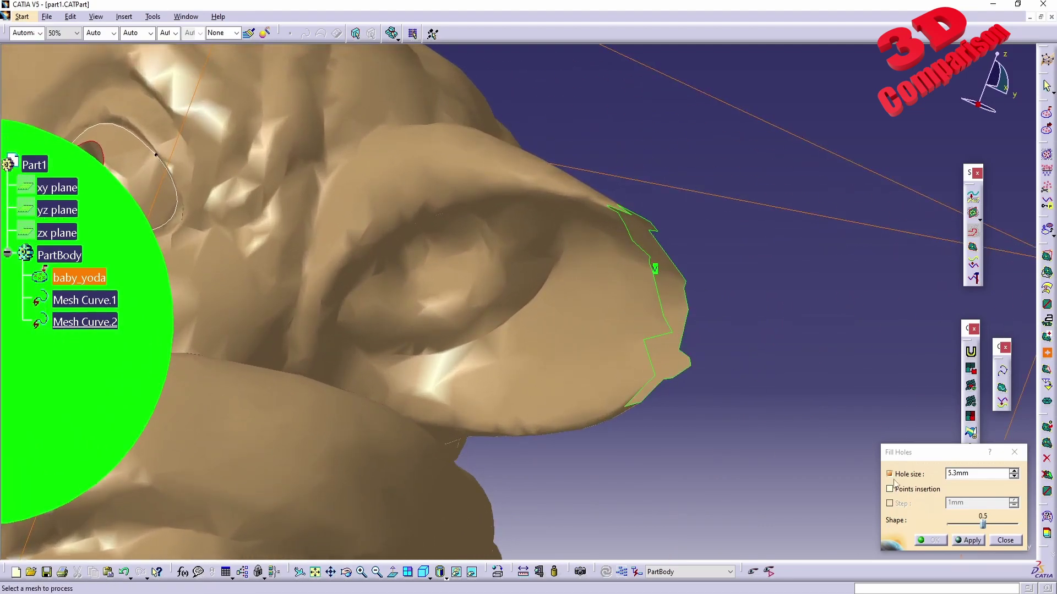
left_click(970, 541)
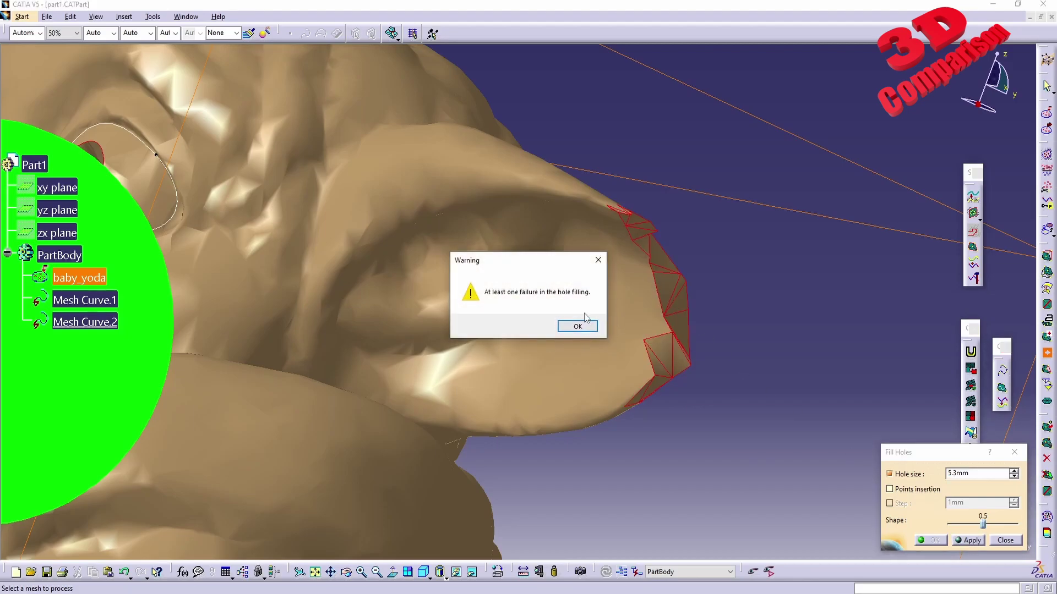
left_click_drag(552, 265, 532, 377)
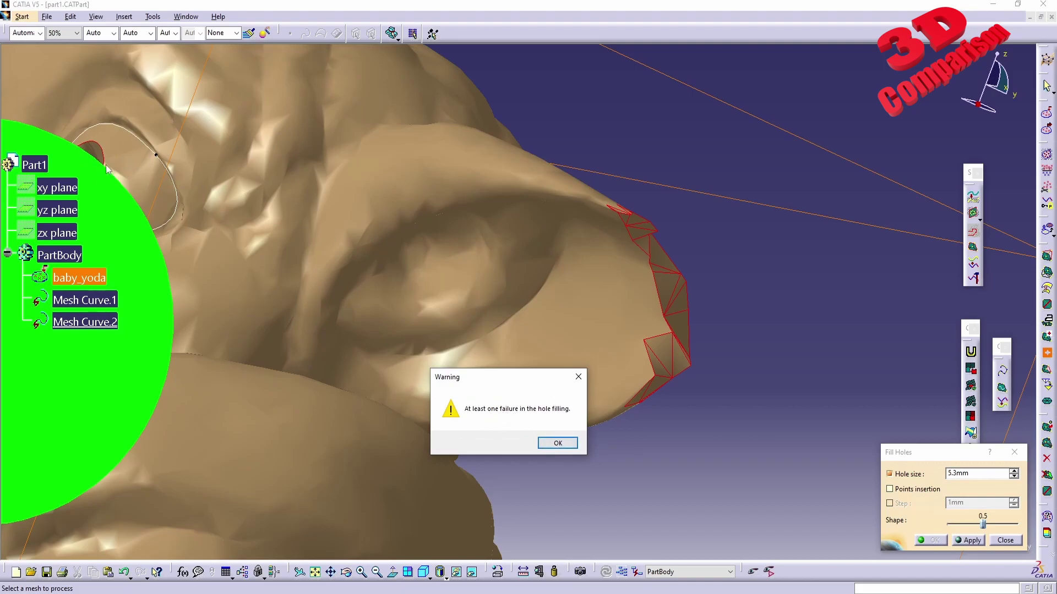
left_click(558, 443)
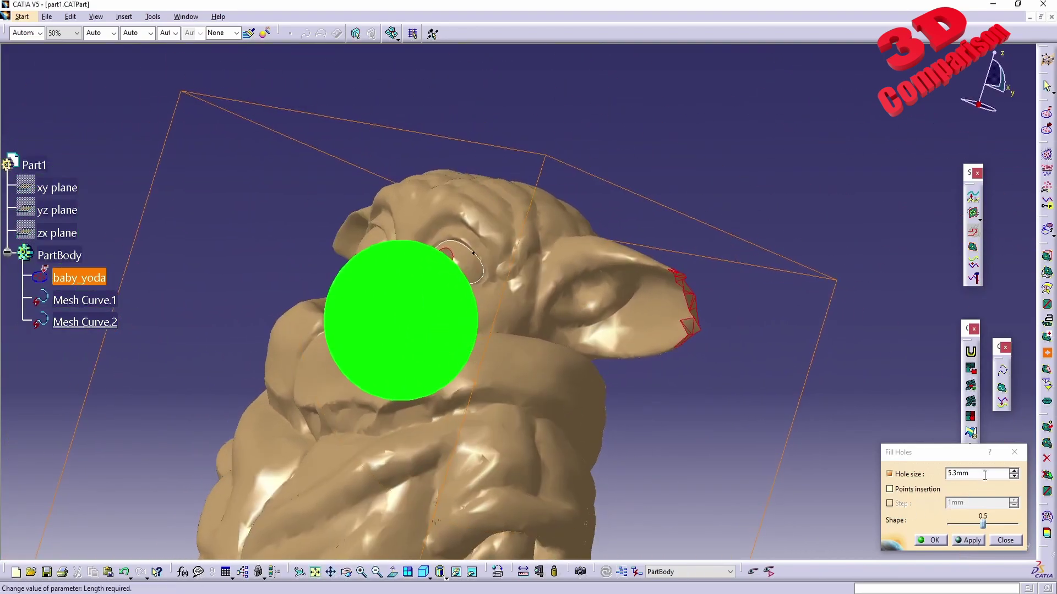
Set the Fill Holes hole size to 2 mm and fill the circular hole in the outlined eye
middle_click_drag(481, 292, 415, 304)
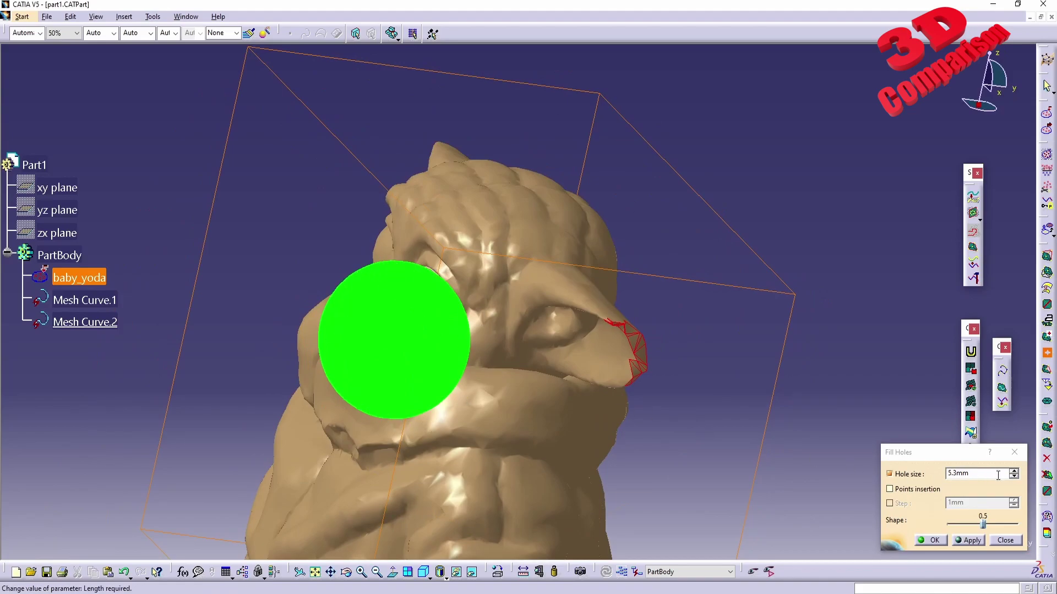
double_click(978, 475)
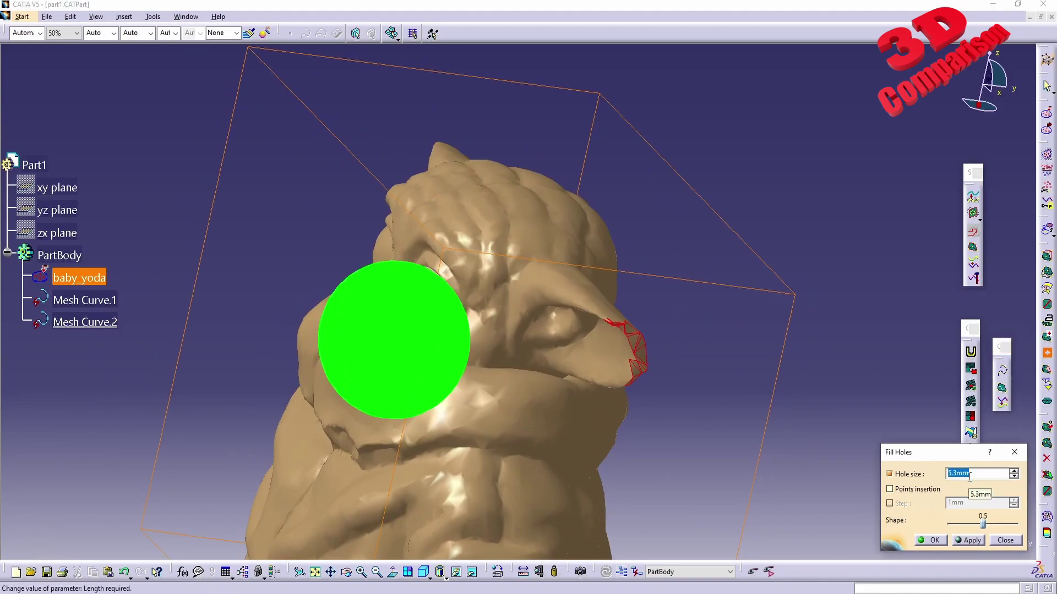
type("2mm")
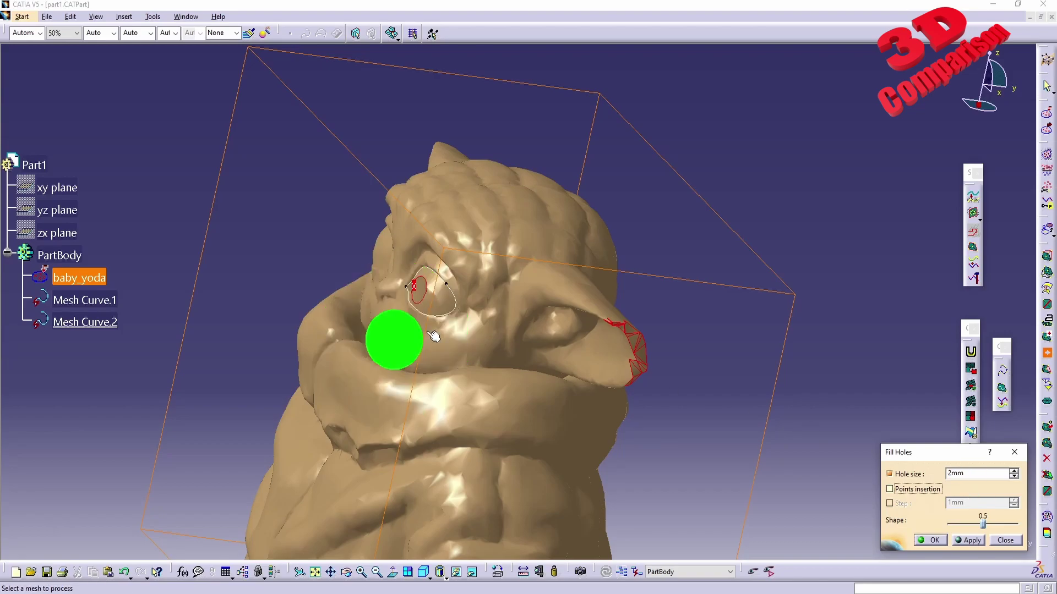
middle_click_drag(476, 337, 432, 405)
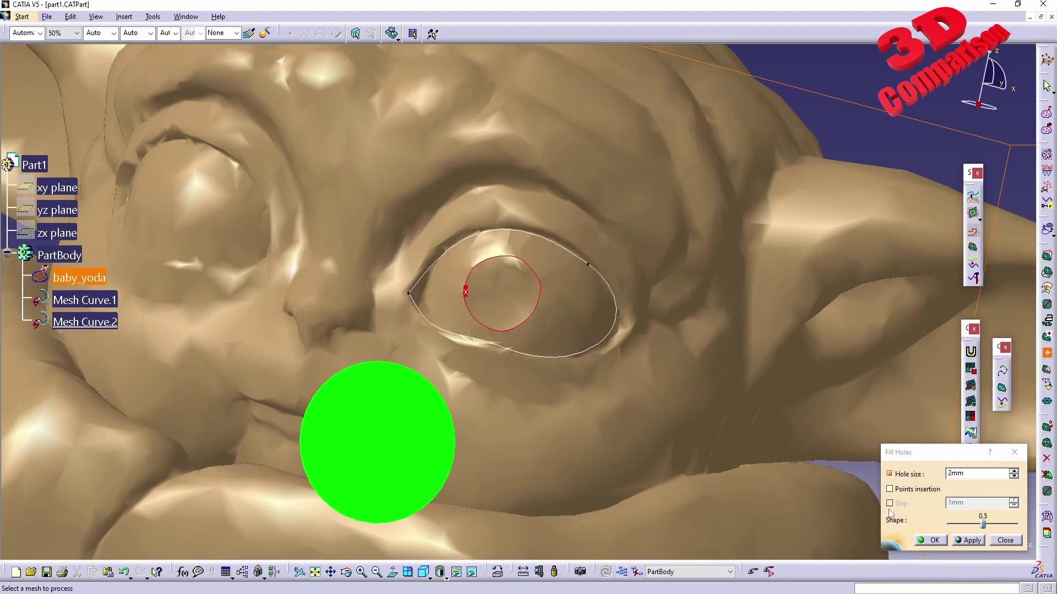
middle_click_drag(599, 399, 465, 275)
left_click(465, 271)
middle_click_drag(514, 350, 613, 391)
left_click(968, 541)
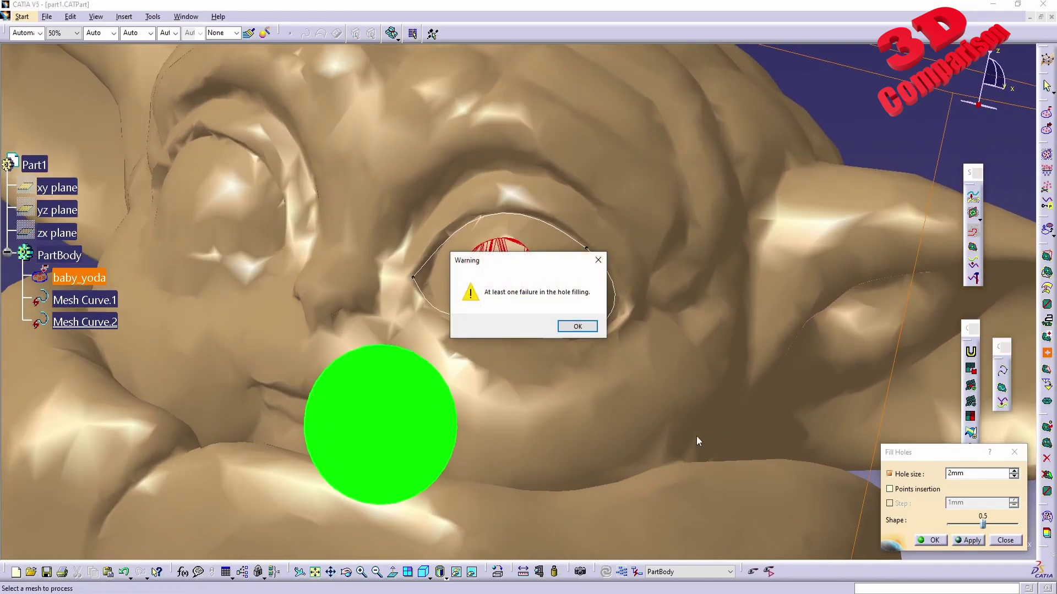
left_click(572, 325)
Examine the triangles of the filled eye patch up close in shaded and wireframe display, and restore the shaded display
middle_click_drag(500, 323, 570, 311)
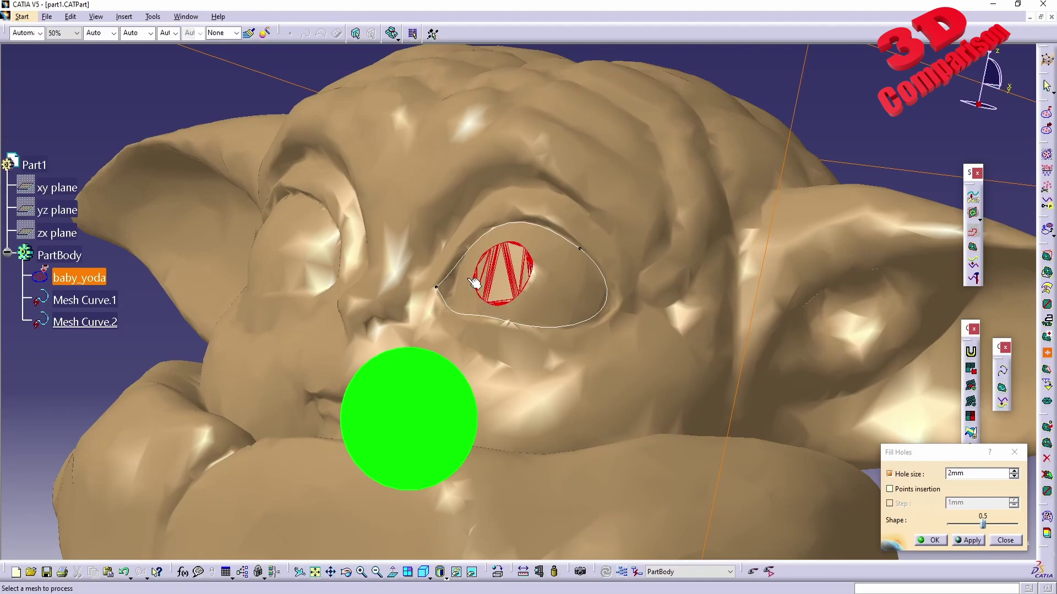
middle_click_drag(526, 355, 633, 361)
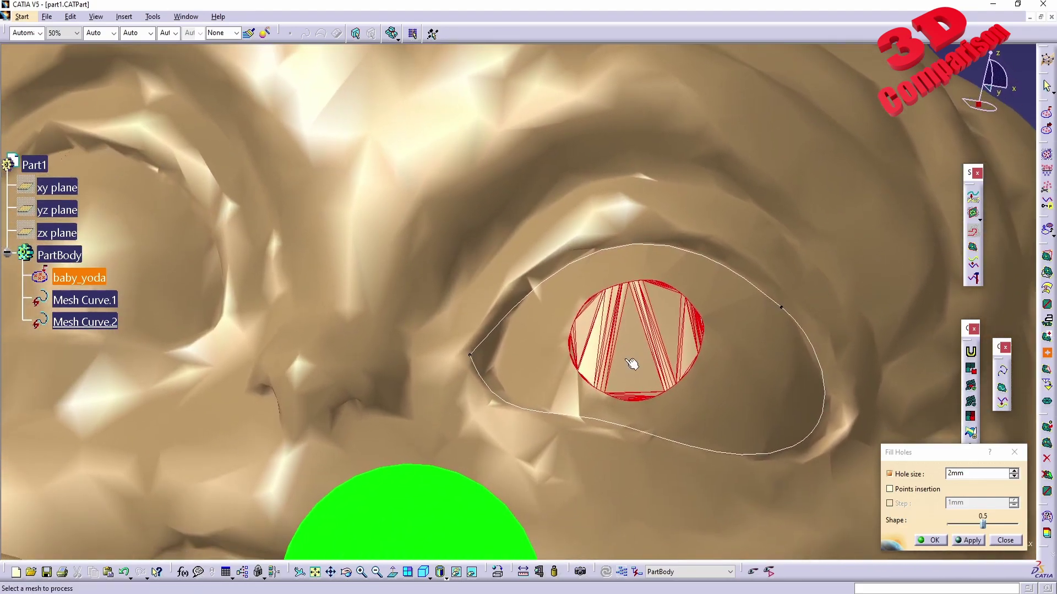
middle_click_drag(629, 286, 561, 192)
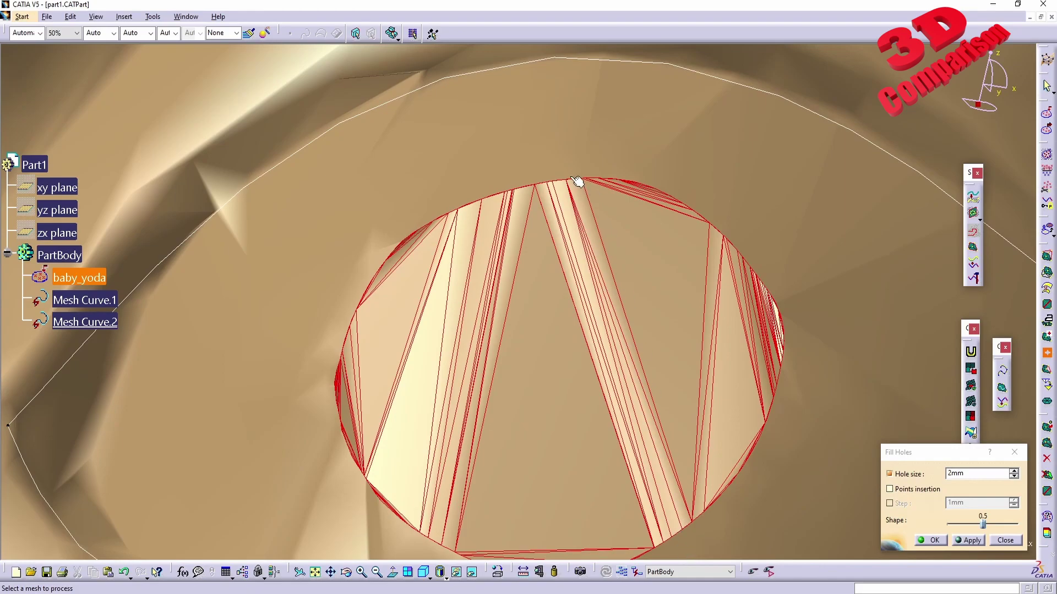
middle_click_drag(741, 349, 531, 351)
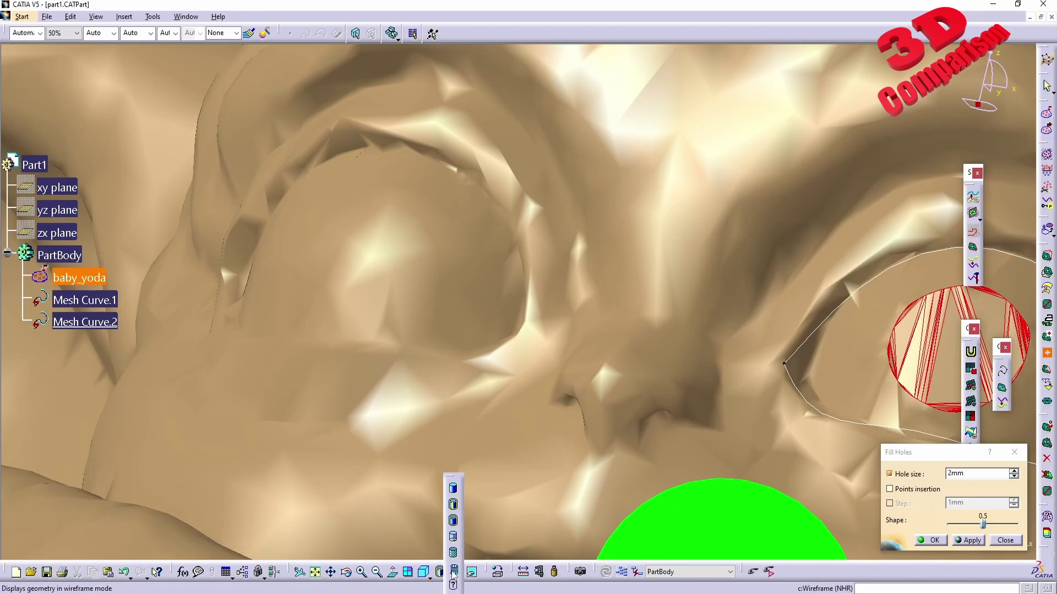
left_click(457, 573)
middle_click_drag(633, 396, 553, 366)
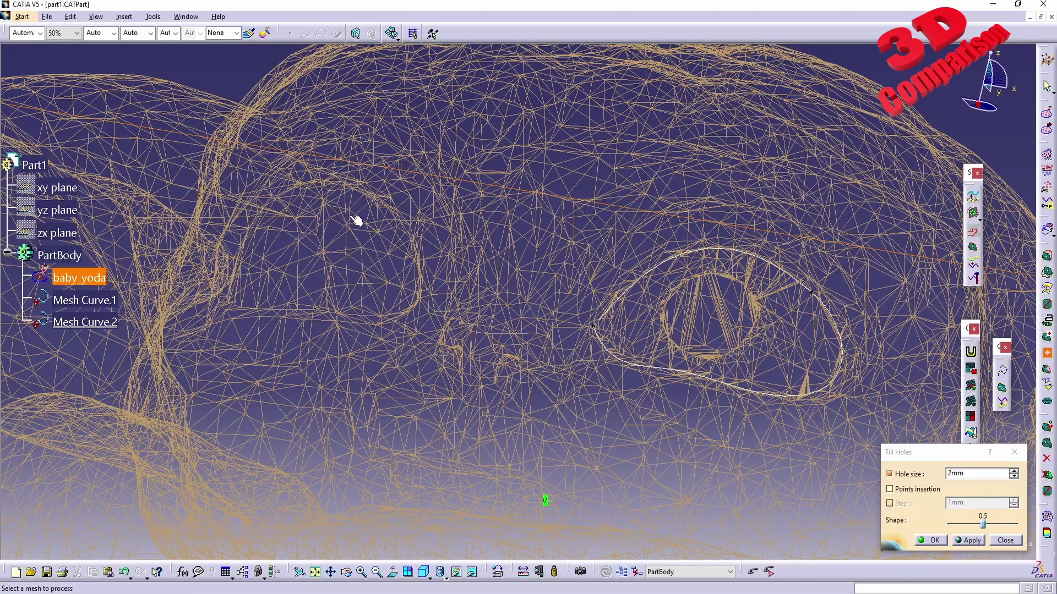
left_click(444, 578)
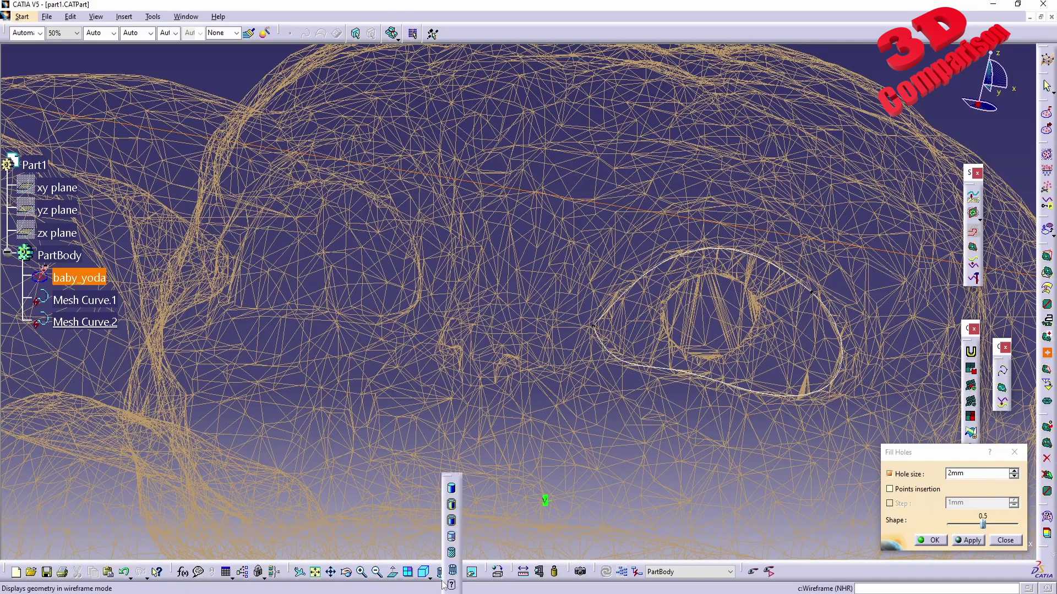
left_click(449, 480)
middle_click_drag(621, 388, 456, 244)
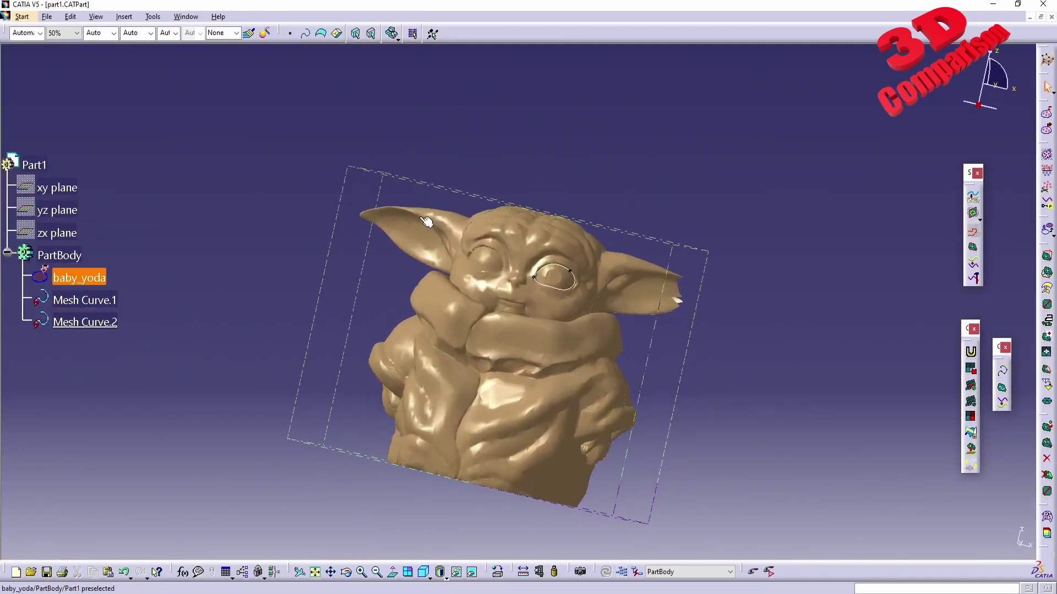
Switch back to the Shape Sculptor workbench
left_click(22, 16)
mouse_move(35, 58)
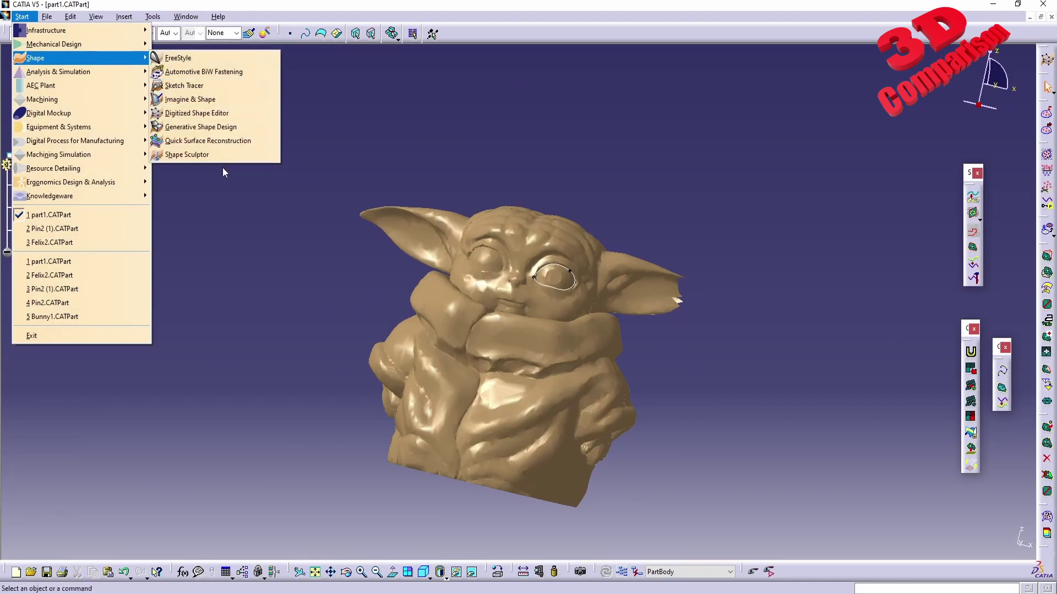
left_click(209, 155)
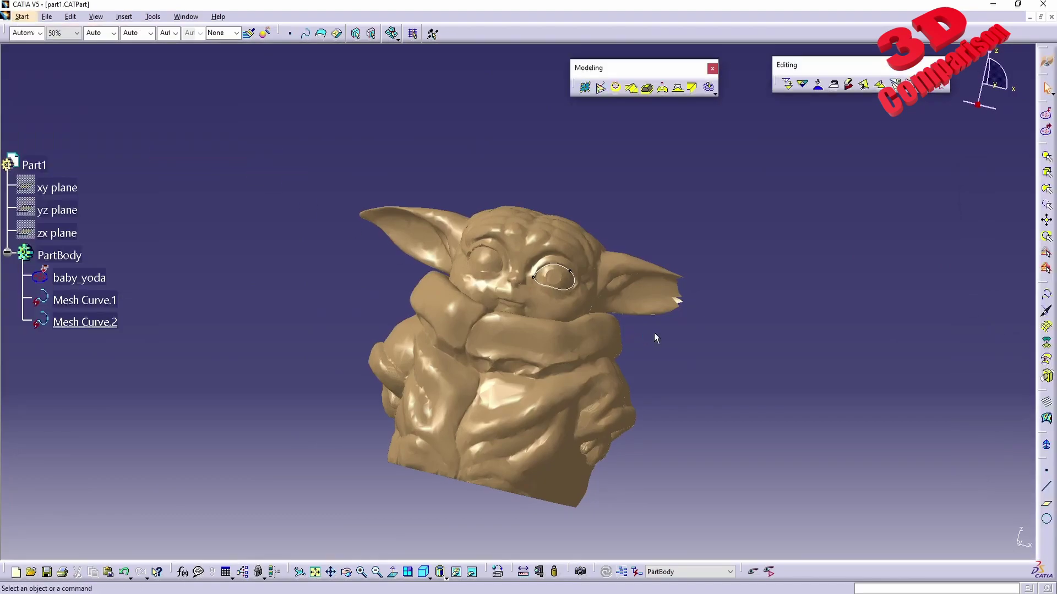
left_click(1045, 207)
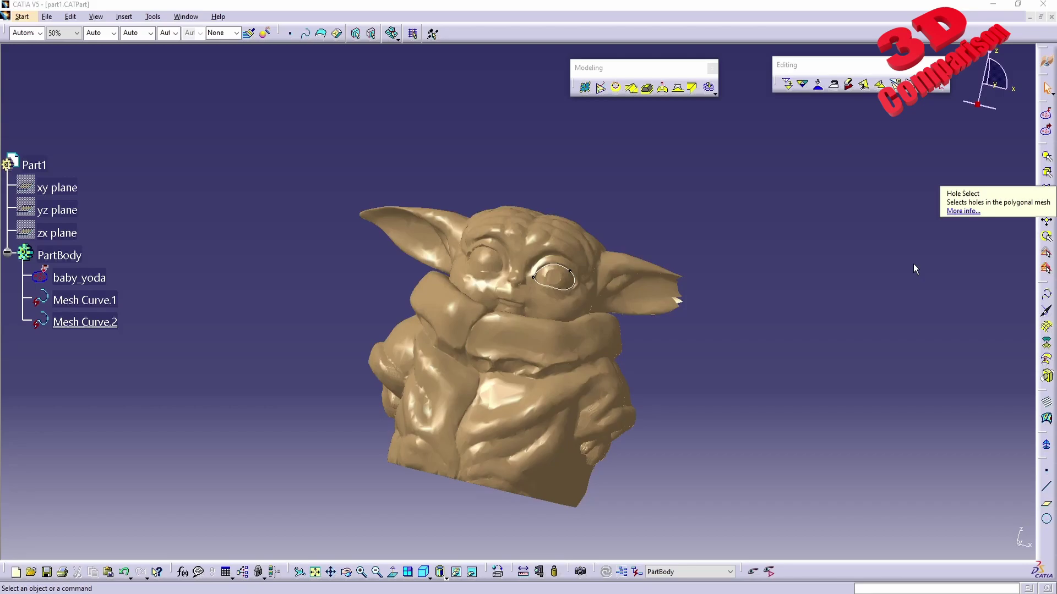
middle_click_drag(550, 330, 542, 344)
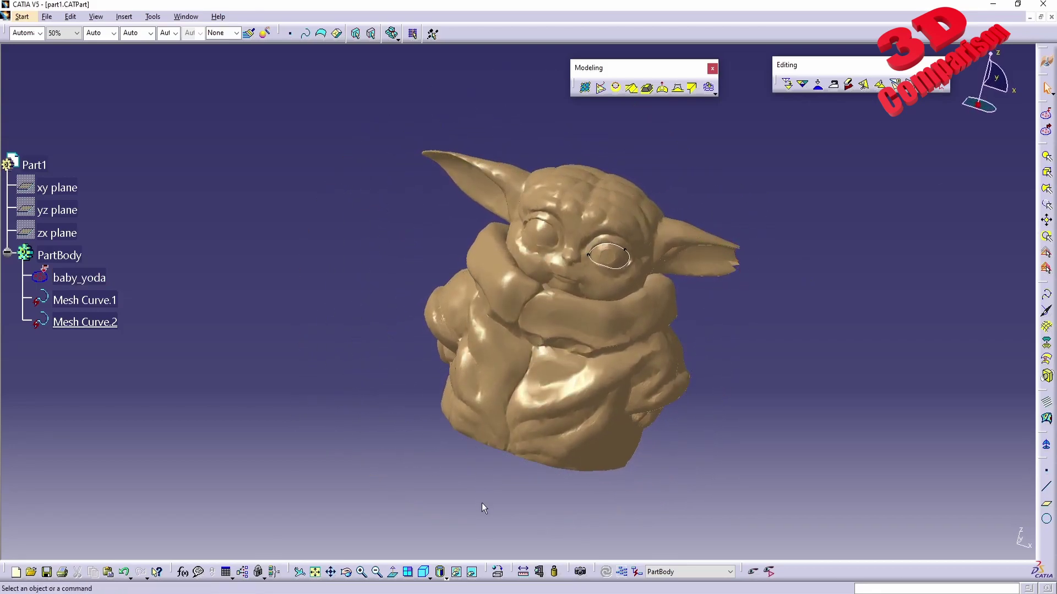
left_click_drag(461, 520, 41, 343)
left_click_drag(506, 55, 19, 305)
left_click_drag(553, 540, 1039, 321)
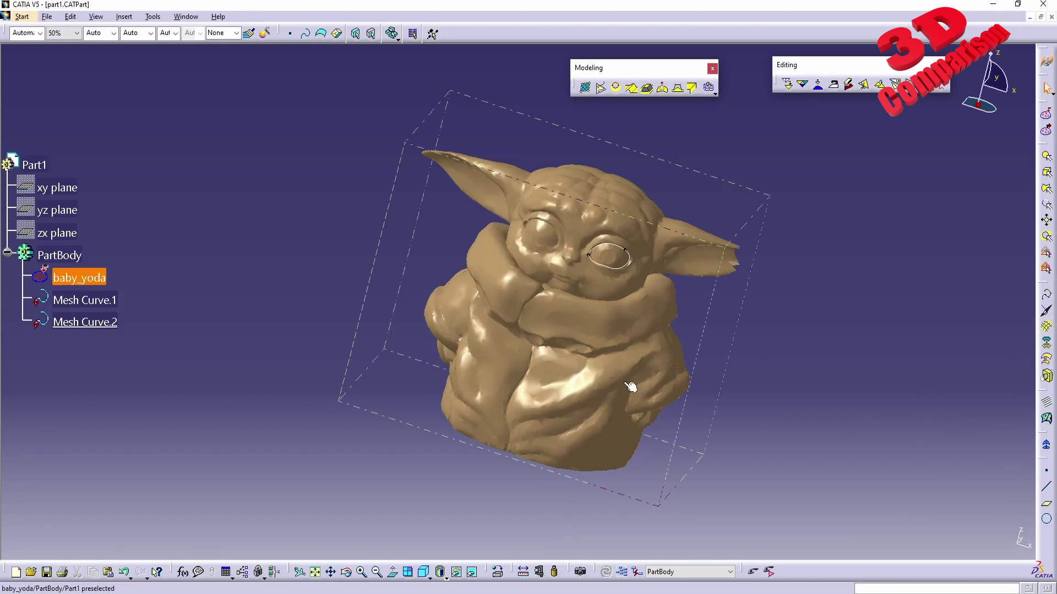